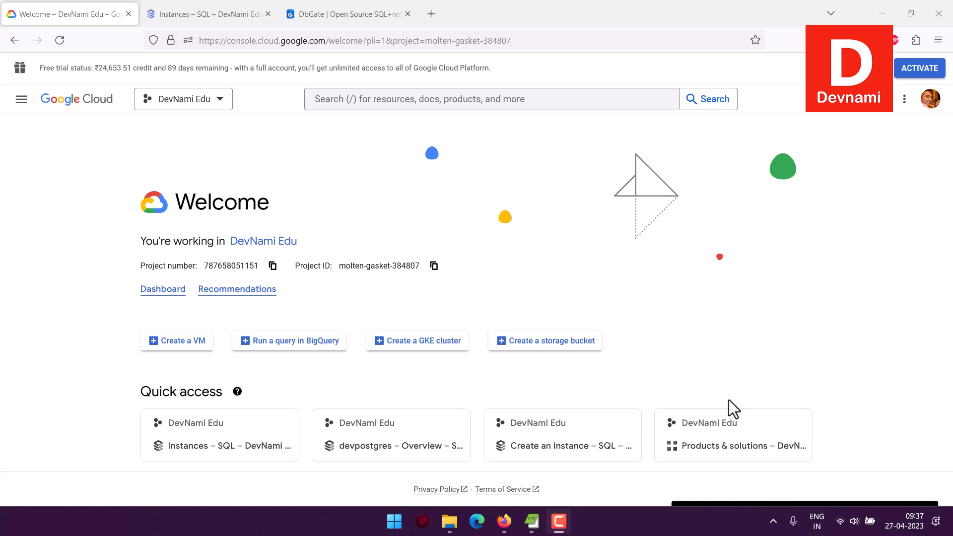
Step: Look over the DbGate website in the browser and return to the Google Cloud welcome page
left_click(308, 11)
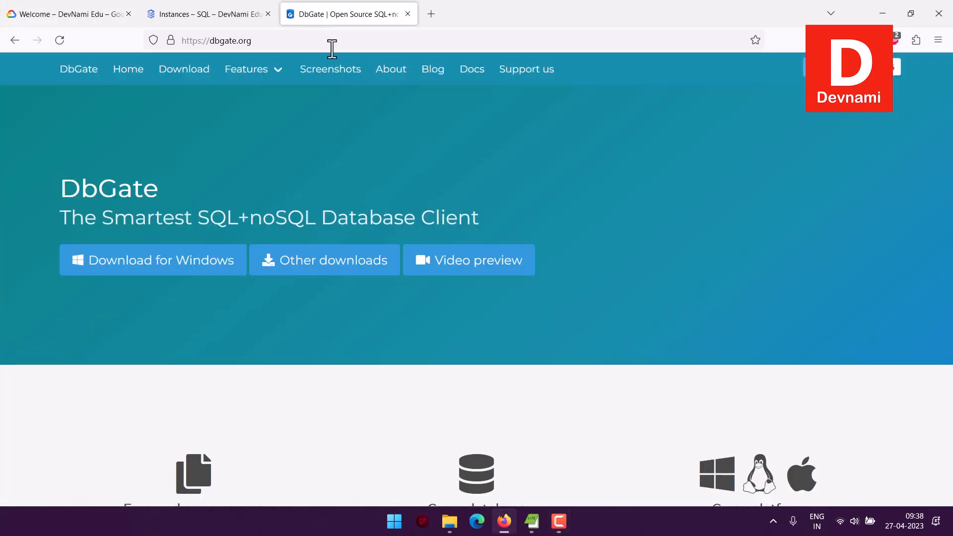
scroll(44, 233, "down", 10)
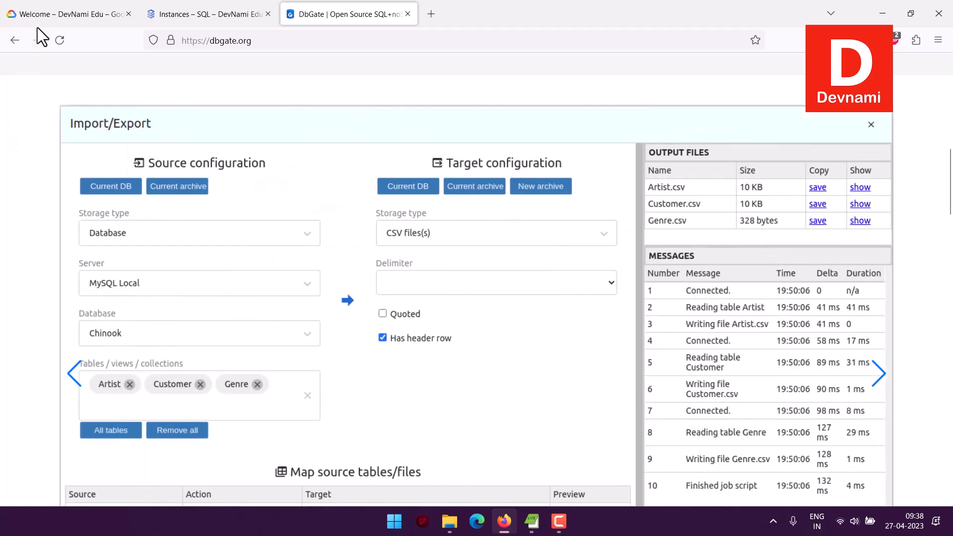
left_click(44, 15)
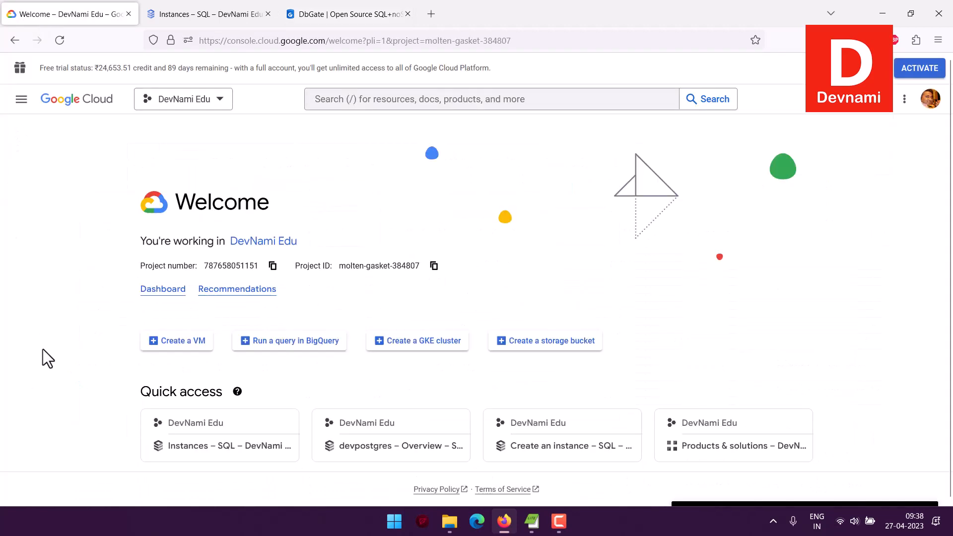
Step: Open the page listing all Google Cloud products in a new browser tab
scroll(42, 352, "down", 3)
right_click(189, 436)
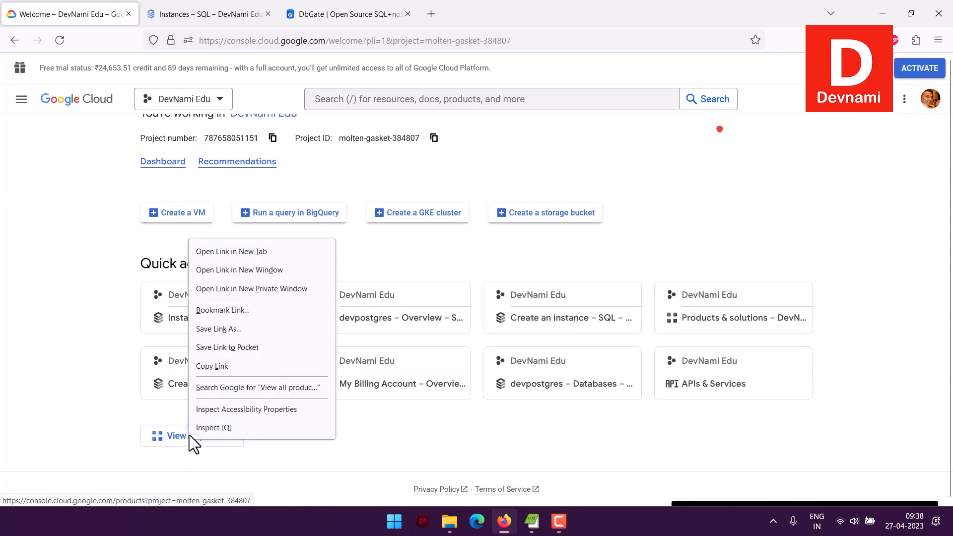
left_click(228, 250)
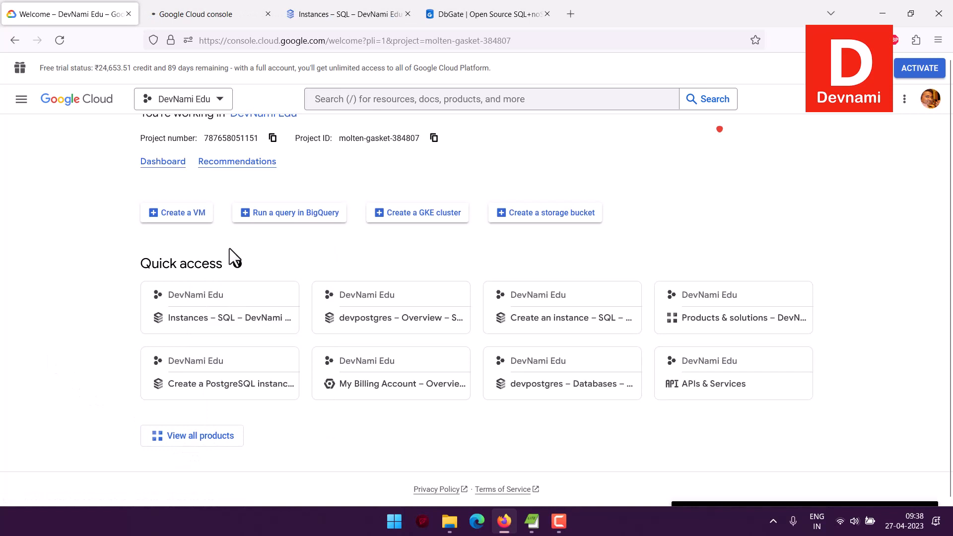
left_click(21, 100)
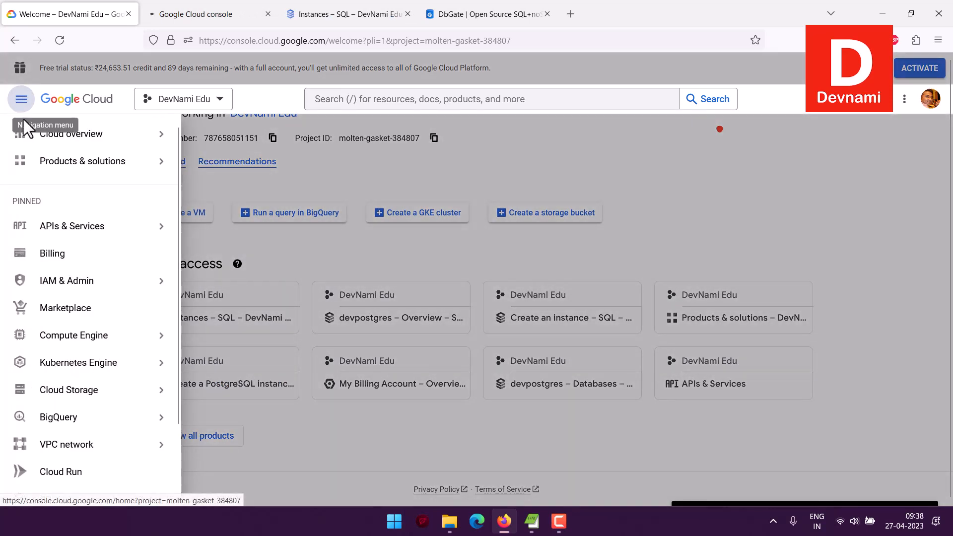
mouse_move(47, 174)
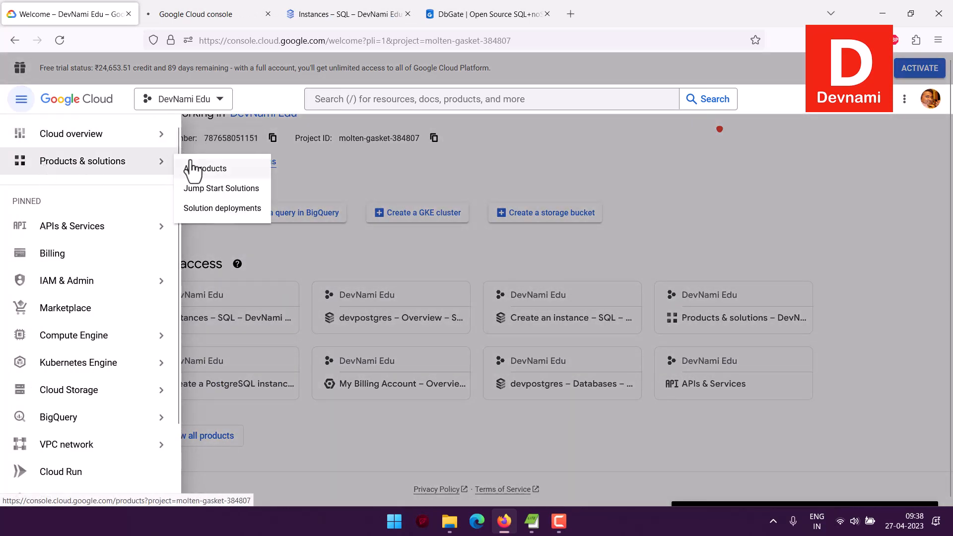
left_click(522, 175)
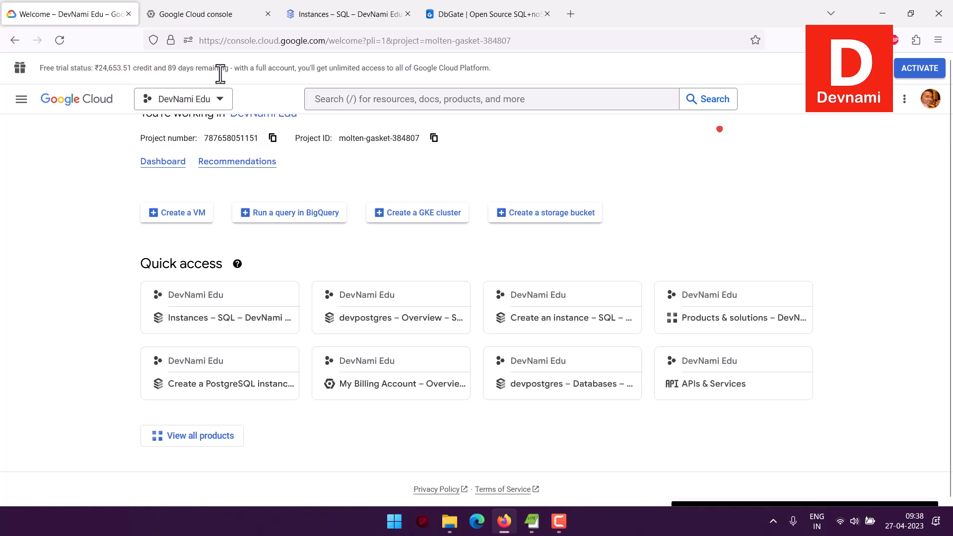
scroll(86, 205, "up", 3)
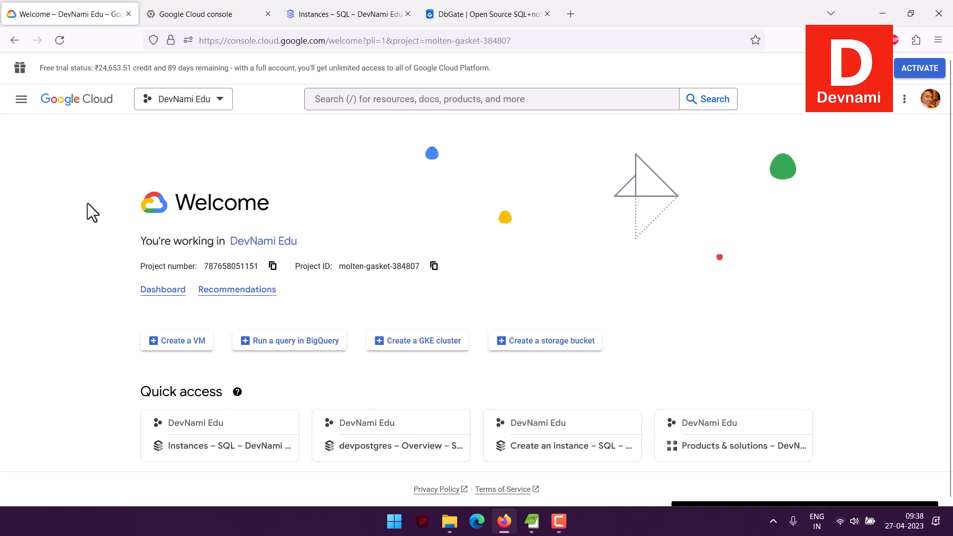
Step: Open the SQL service from the Databases category of the all-products page
left_click(201, 14)
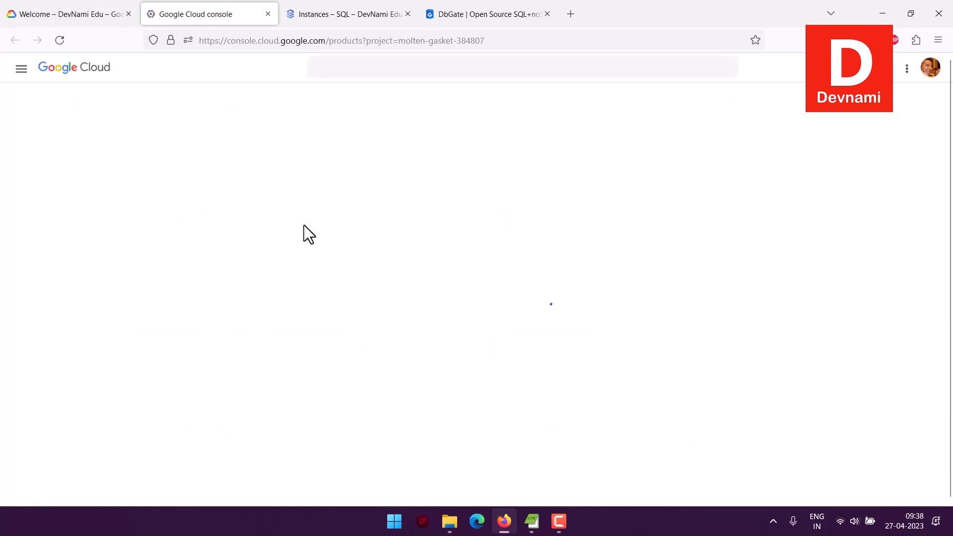
scroll(308, 230, "down", 1)
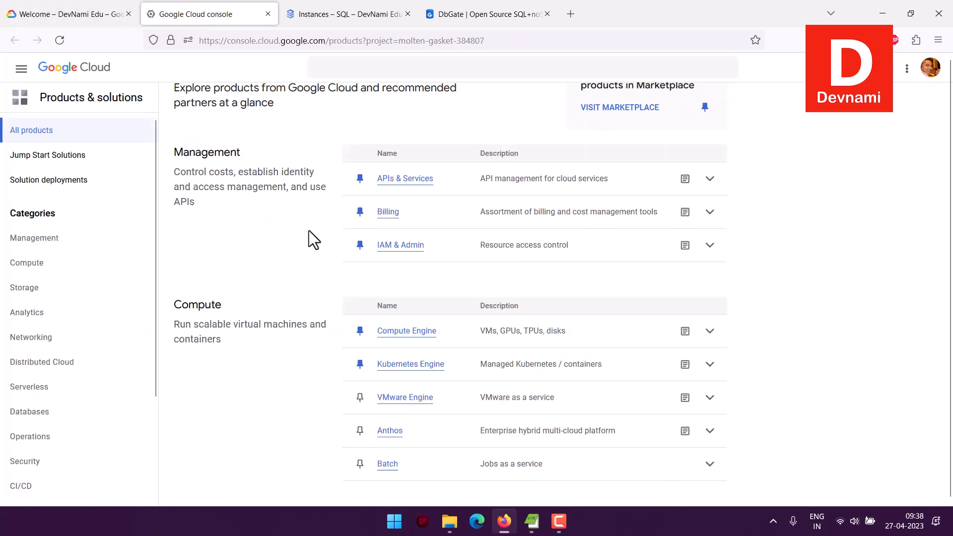
scroll(309, 231, "down", 15)
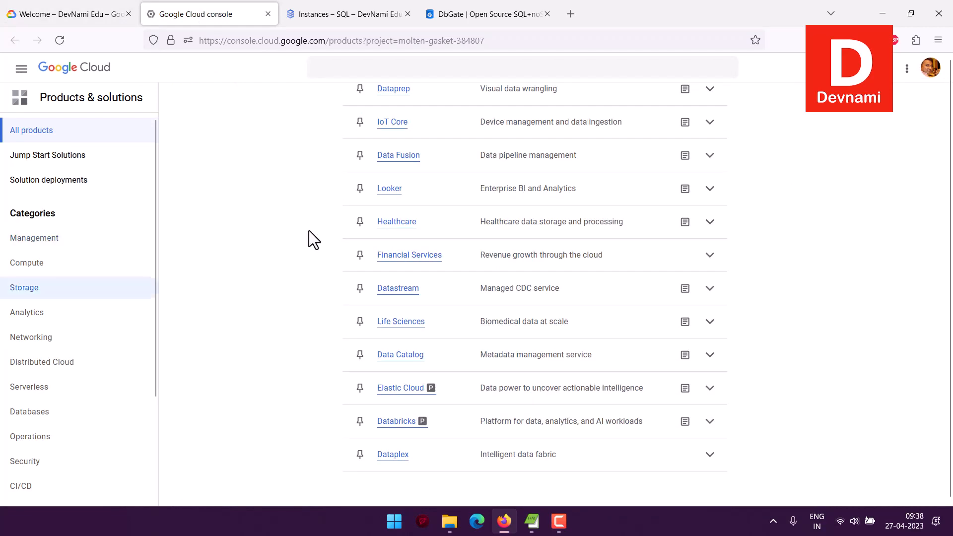
scroll(308, 230, "down", 20)
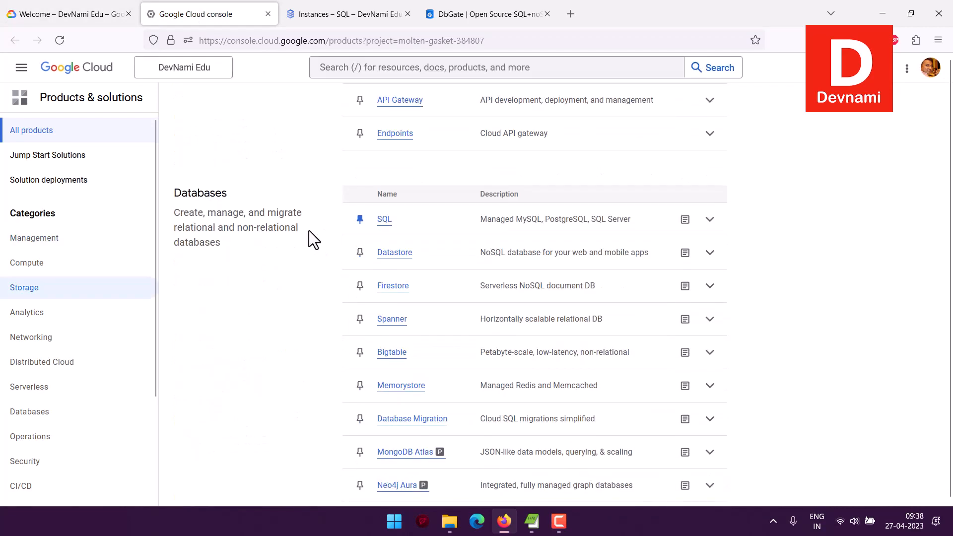
left_click(384, 219)
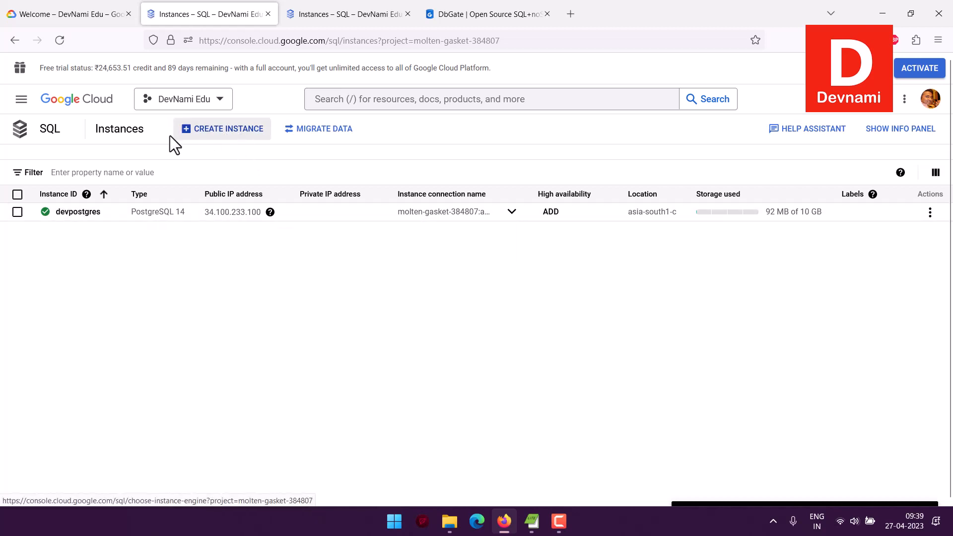
Step: Start creating a new Cloud SQL instance with PostgreSQL as the database engine
left_click(221, 133)
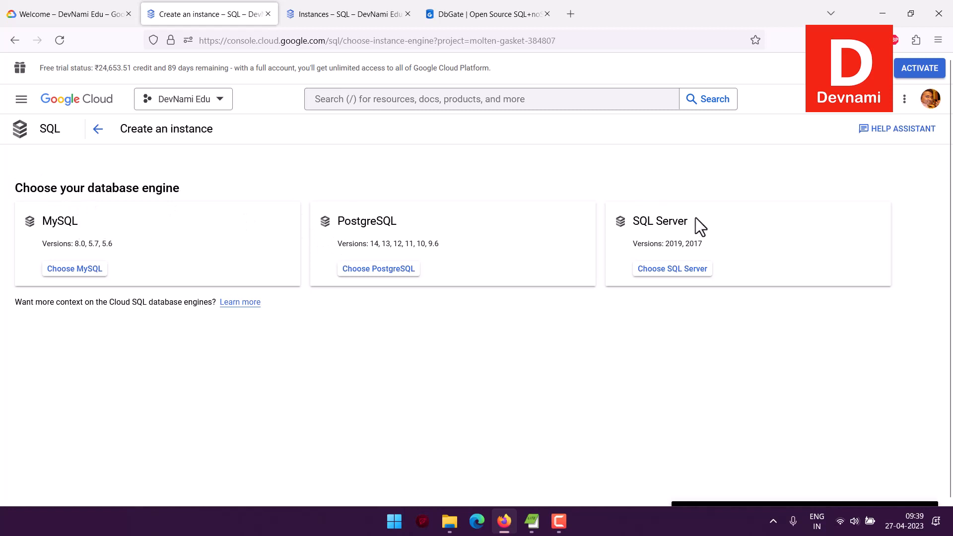
double_click(377, 221)
left_click(380, 243)
triple_click(380, 243)
left_click(446, 248)
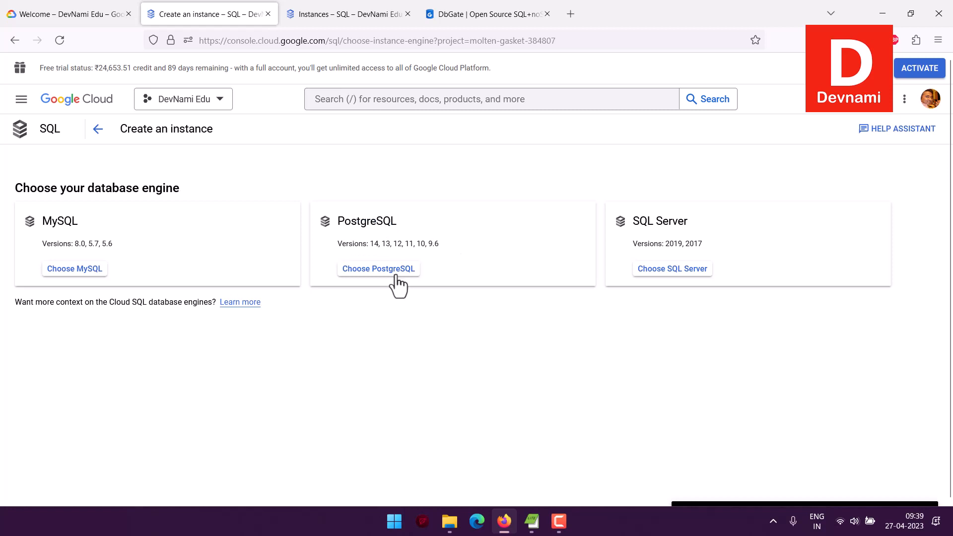
left_click(362, 272)
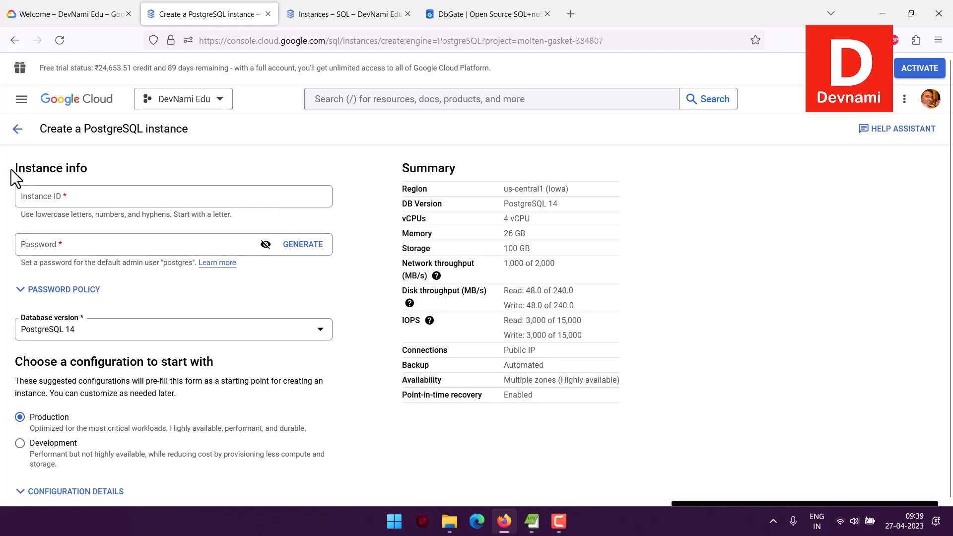
Step: Try enabling password policies to examine the instance-level options, and disable them again
left_click_drag(11, 169, 100, 171)
left_click(99, 171)
left_click(63, 289)
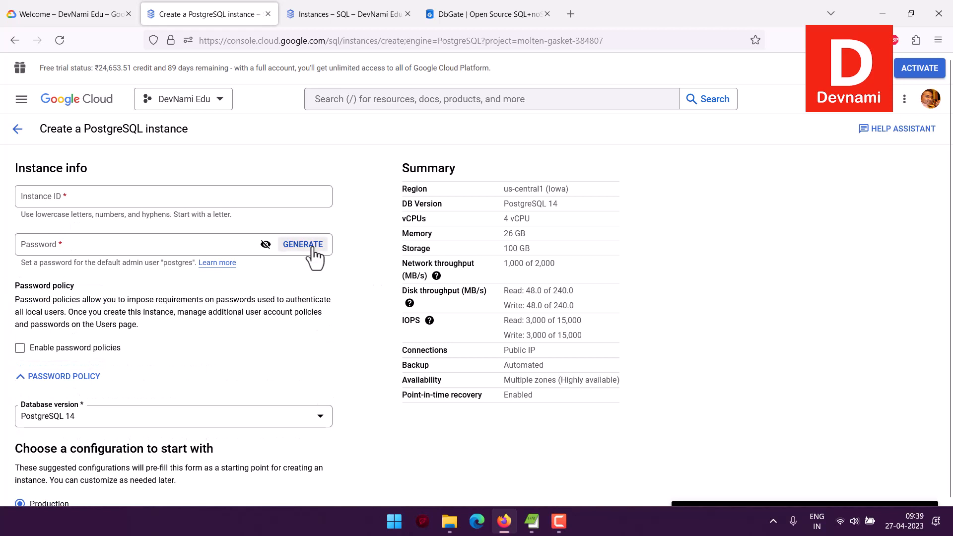
left_click(71, 349)
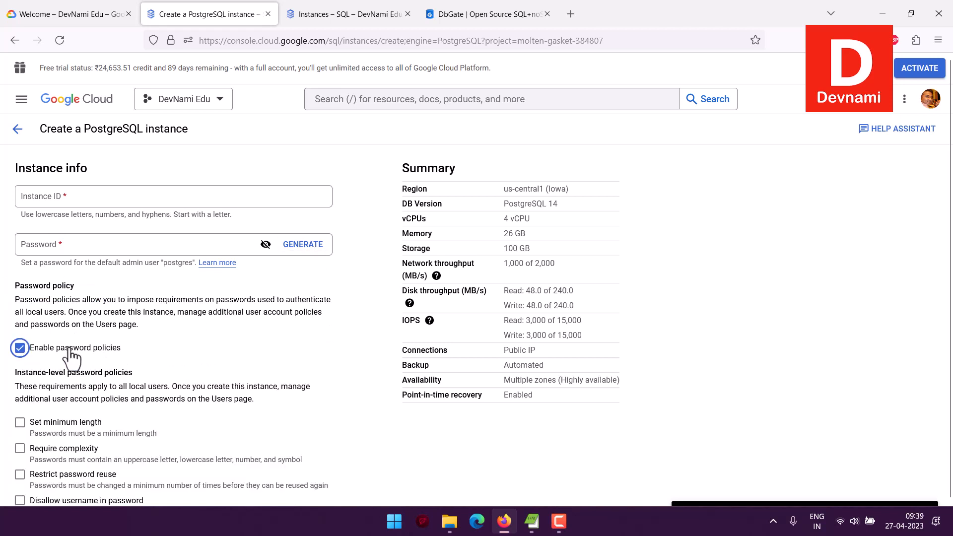
scroll(71, 353, "down", 2)
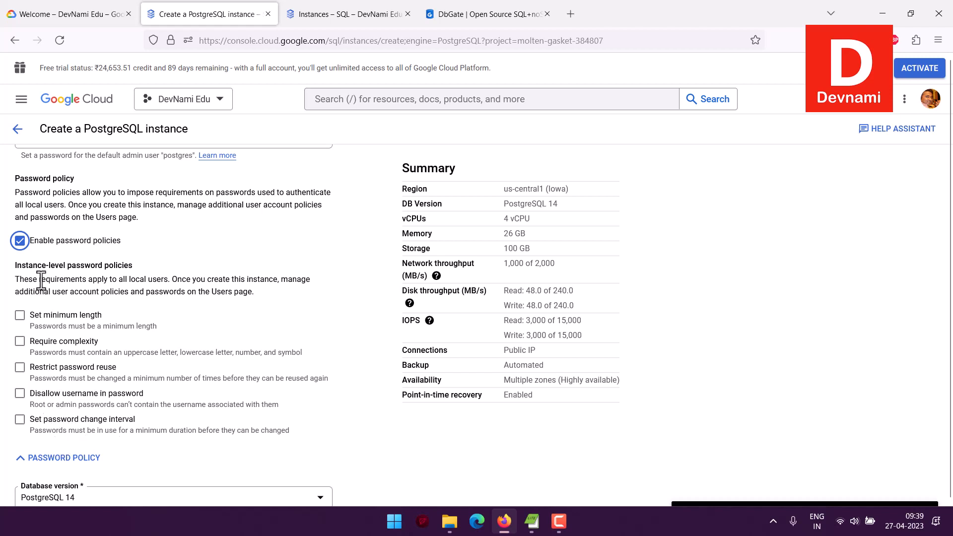
left_click(20, 242)
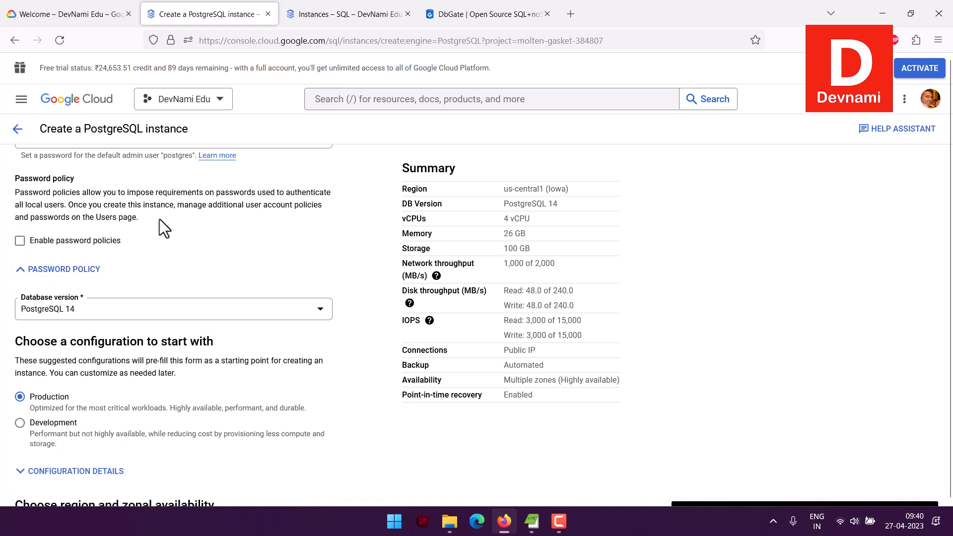
Step: Choose PostgreSQL 14 as the database version of the instance
scroll(159, 219, "down", 2)
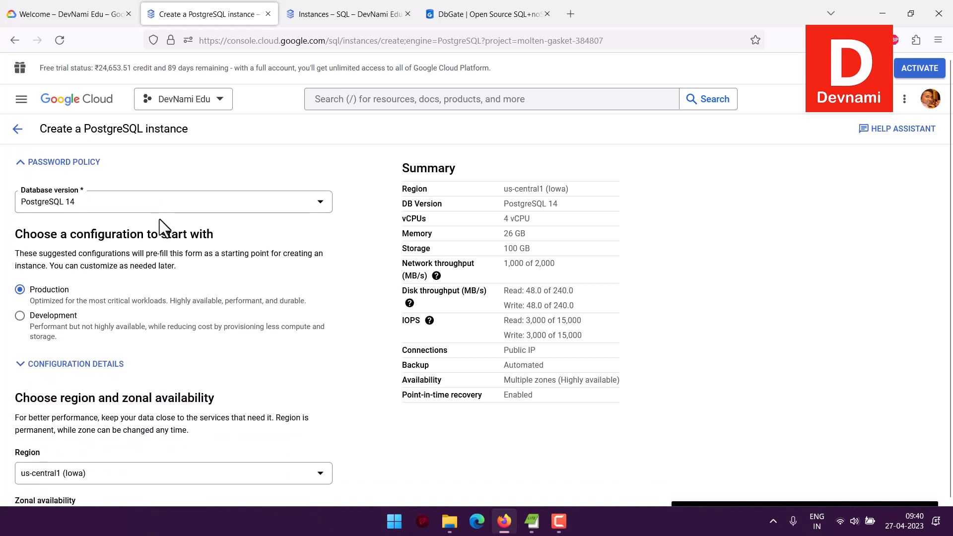
left_click(79, 196)
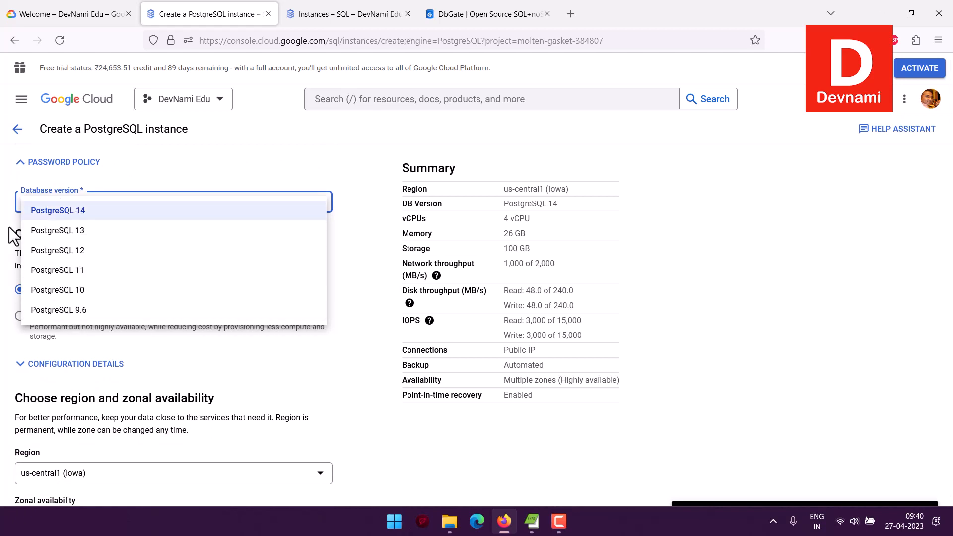
left_click(124, 211)
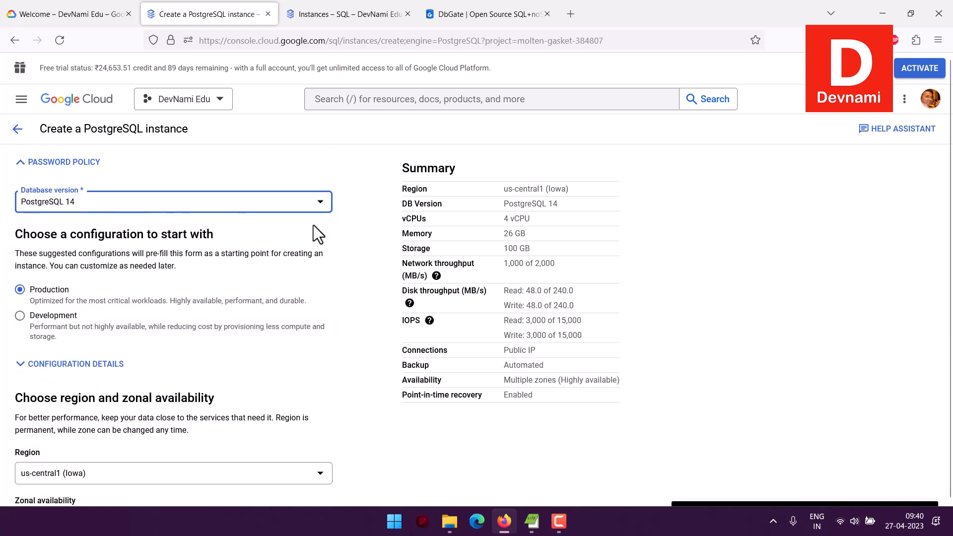
Step: Expand the configuration details and compare vCPU and memory between the Production and Development presets
scroll(313, 225, "down", 1)
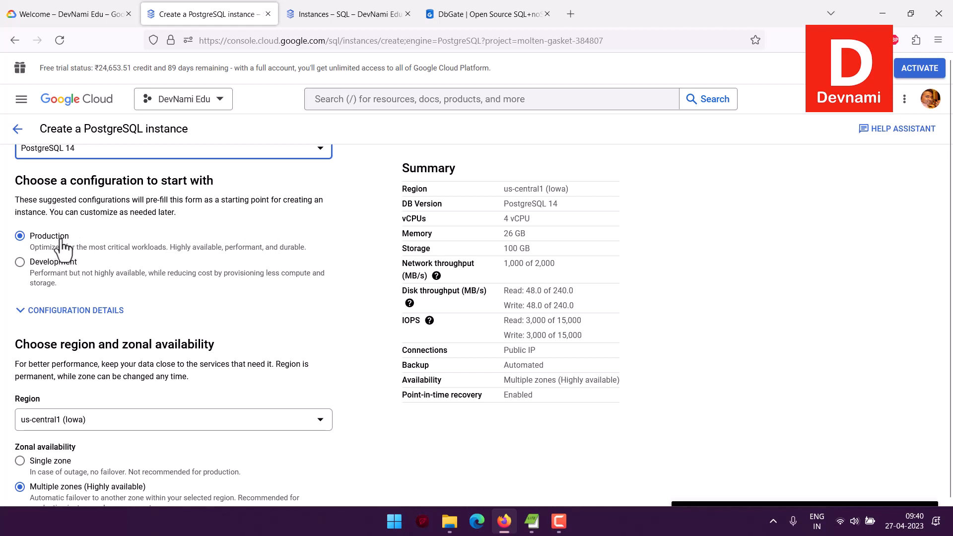
left_click(94, 316)
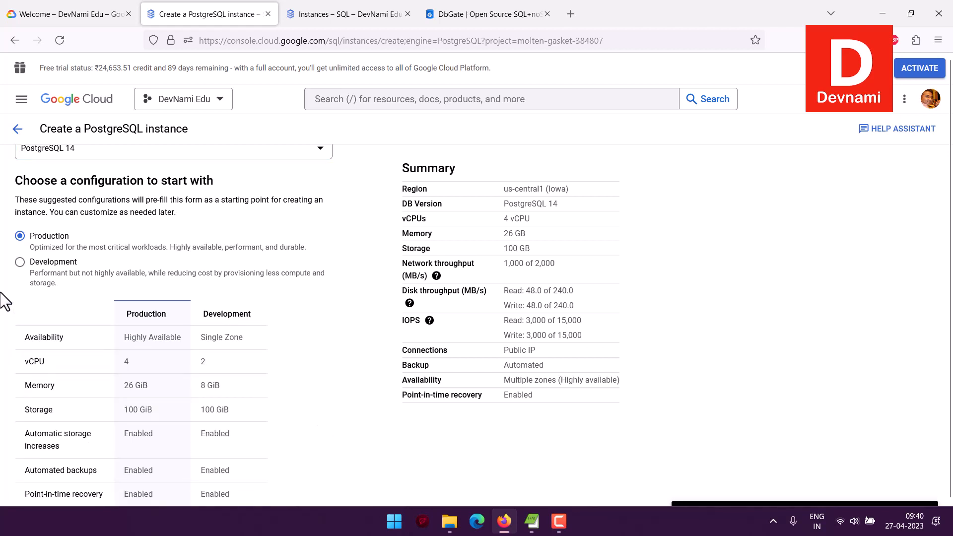
left_click_drag(46, 371, 168, 362)
left_click(165, 362)
left_click(232, 369)
left_click_drag(124, 387, 145, 389)
left_click(149, 389)
left_click(242, 388)
Step: Apply the Development configuration to the instance, review its specifications and collapse the configuration details
left_click(265, 298)
scroll(266, 304, "down", 2)
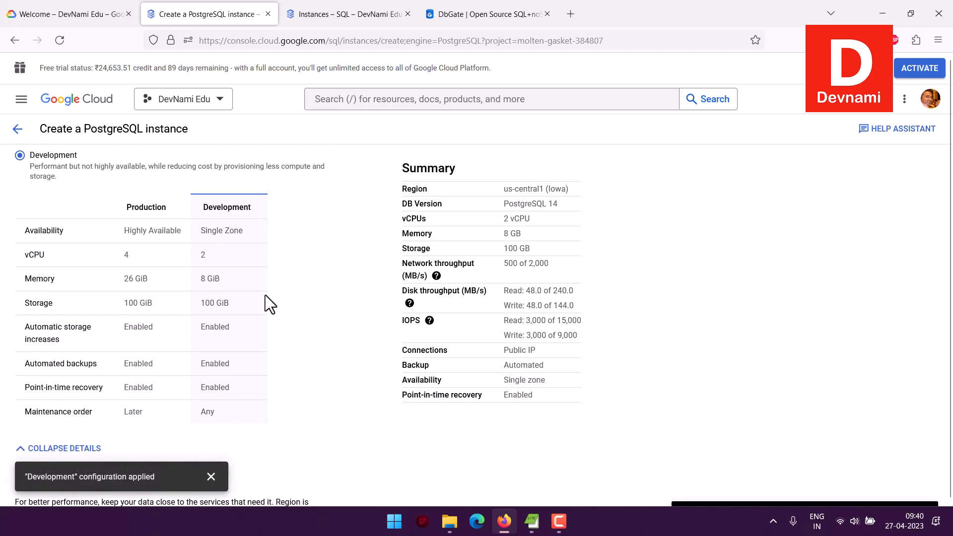
left_click(212, 476)
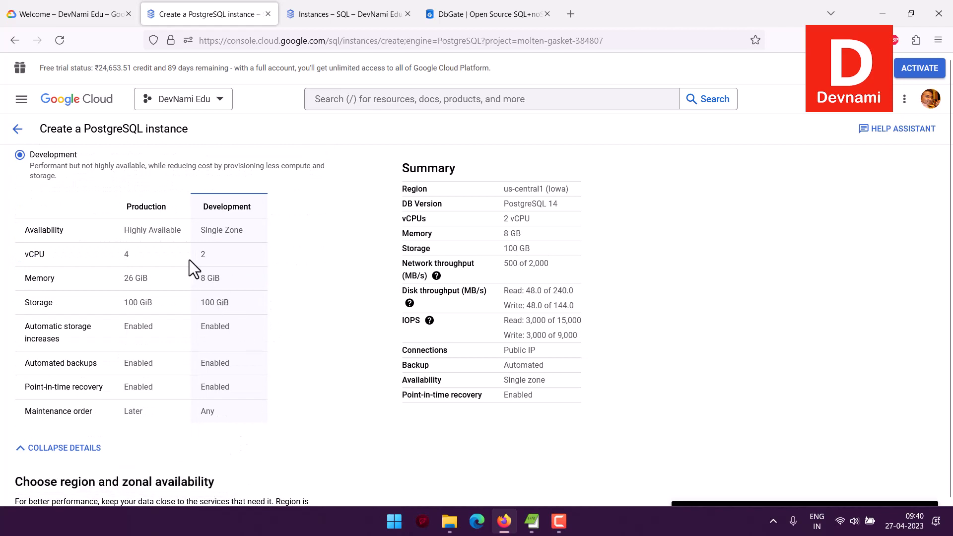
left_click_drag(189, 260, 245, 400)
left_click(246, 401)
scroll(293, 371, "down", 5)
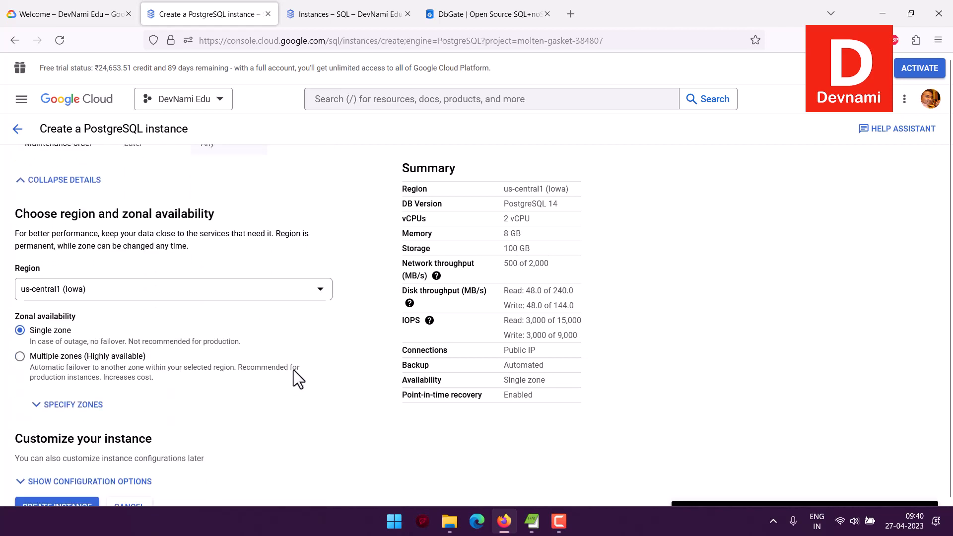
left_click(92, 181)
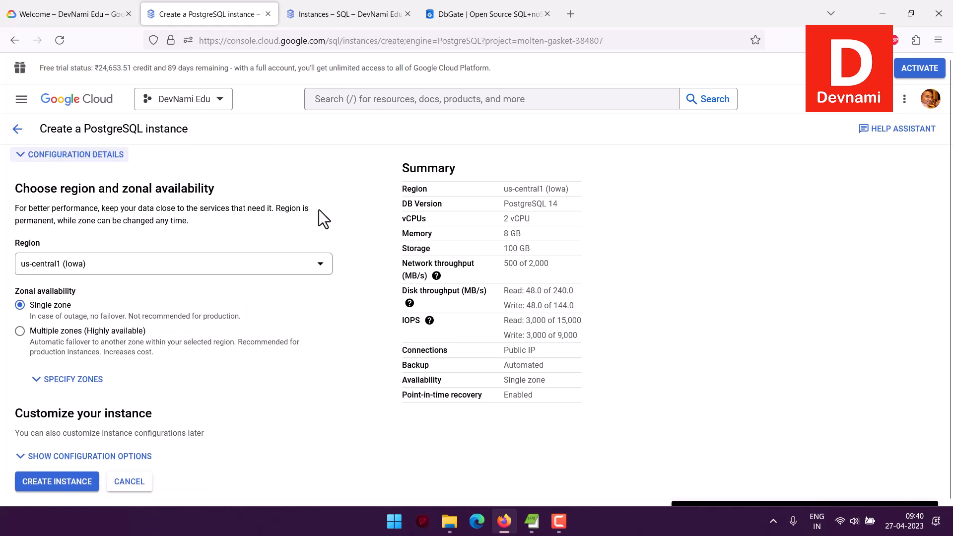
Step: Browse the available regions and set the instance's region to asia-south1 (Mumbai)
left_click_drag(65, 188, 230, 230)
left_click(229, 224)
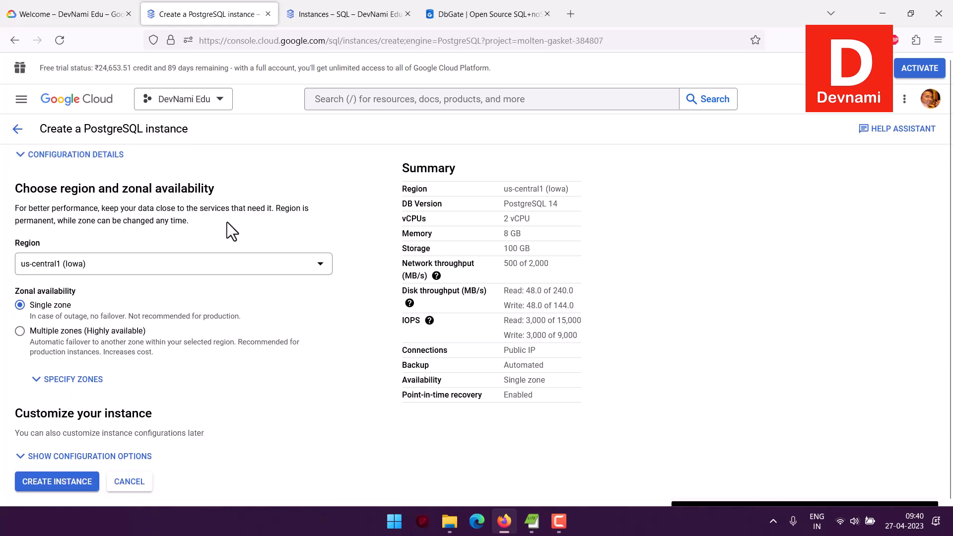
left_click(228, 268)
scroll(229, 277, "up", 6)
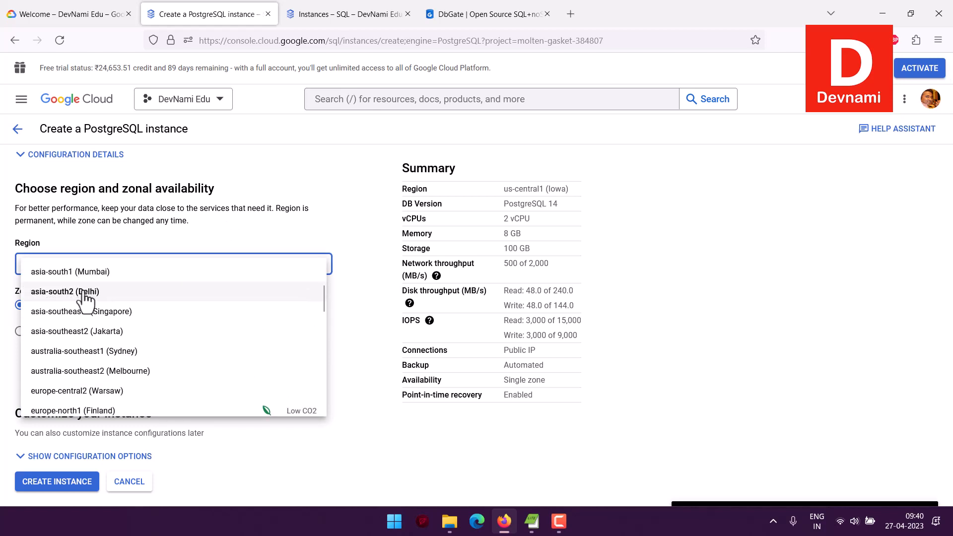
scroll(222, 303, "down", 3)
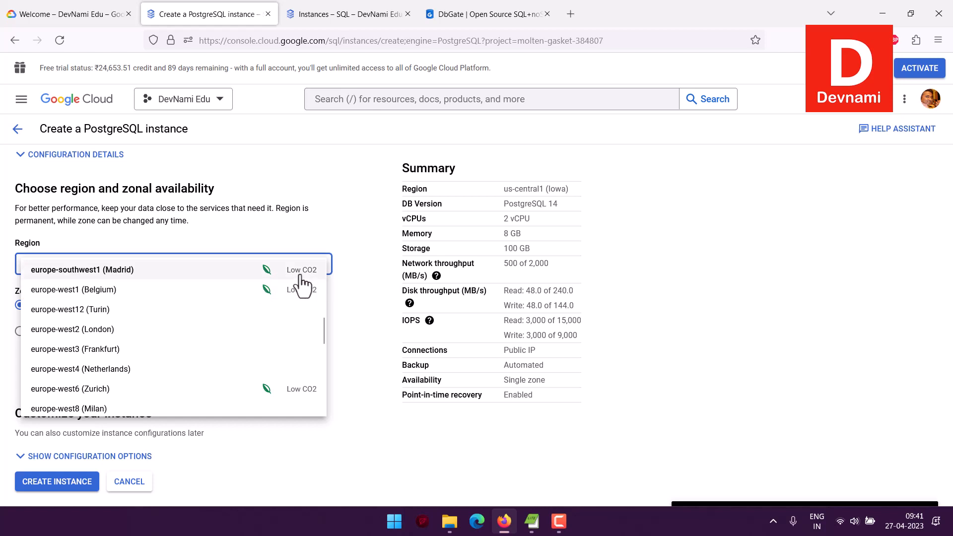
scroll(268, 284, "up", 5)
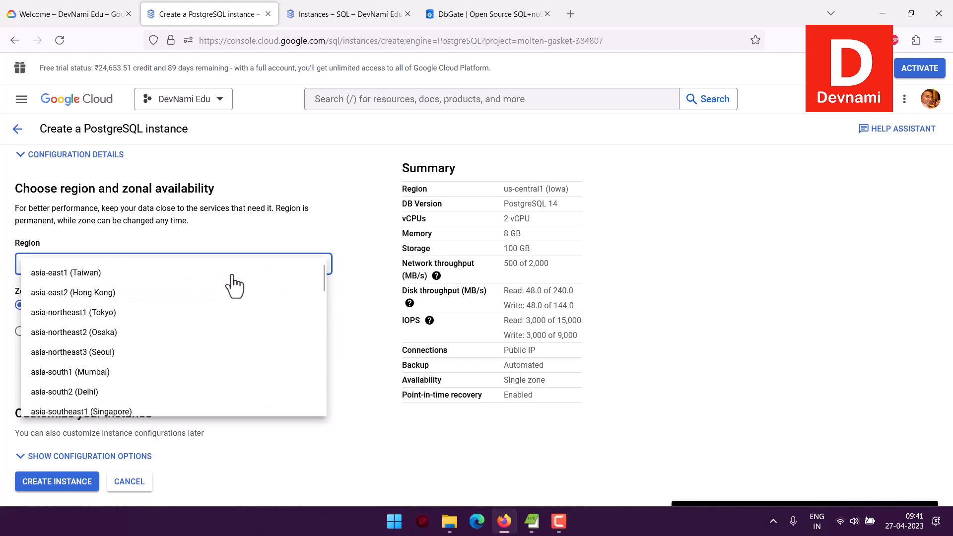
scroll(184, 346, "down", 3)
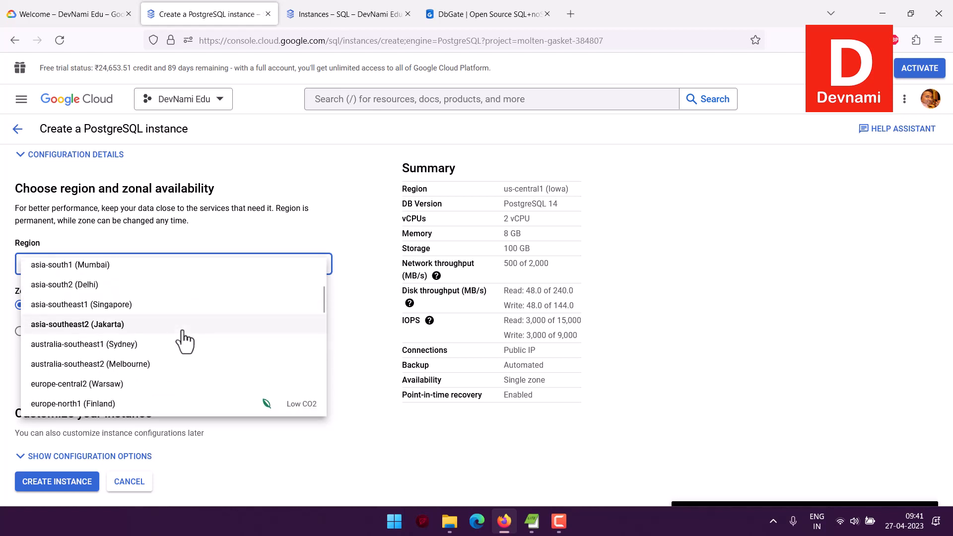
left_click(94, 267)
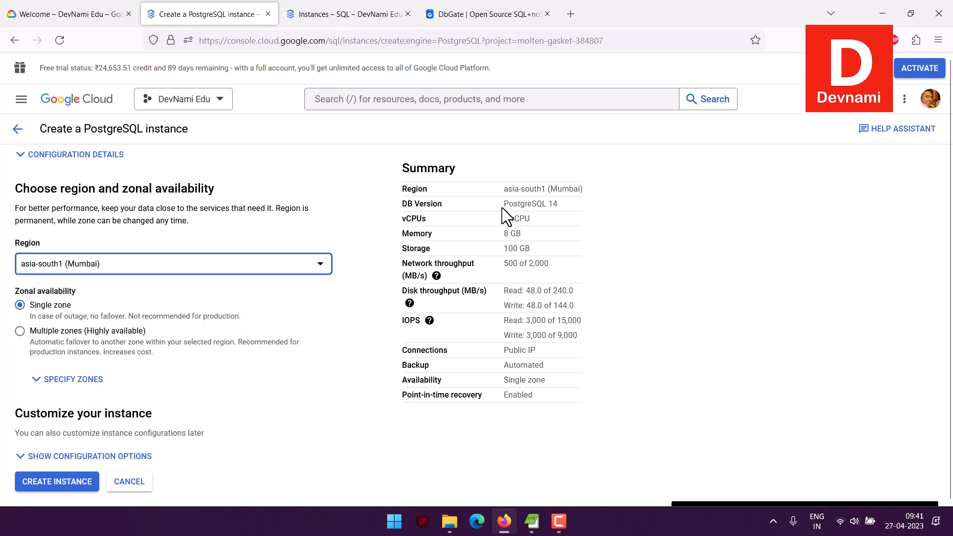
left_click(550, 207)
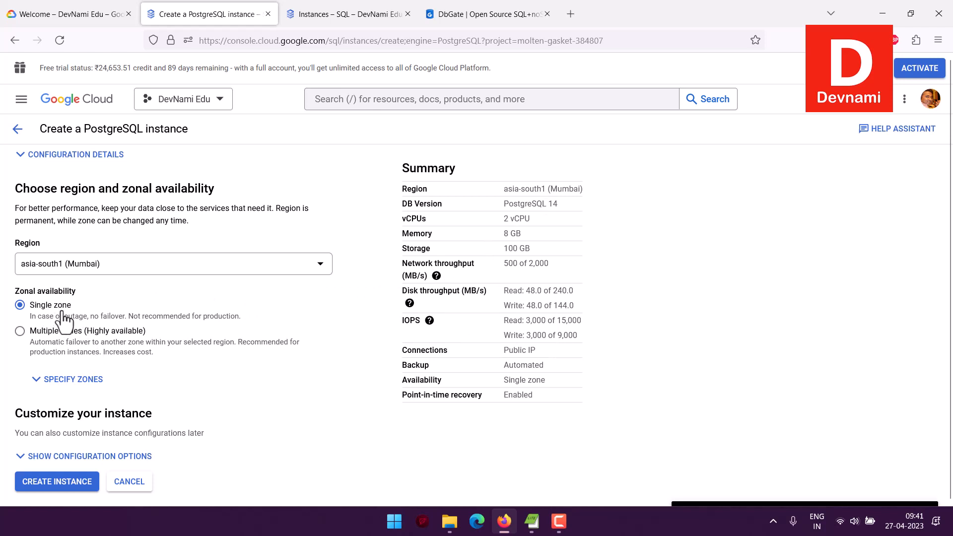
Step: Show the zone settings, examine the primary zone choices for the single-zone instance, and hide them again
left_click(70, 379)
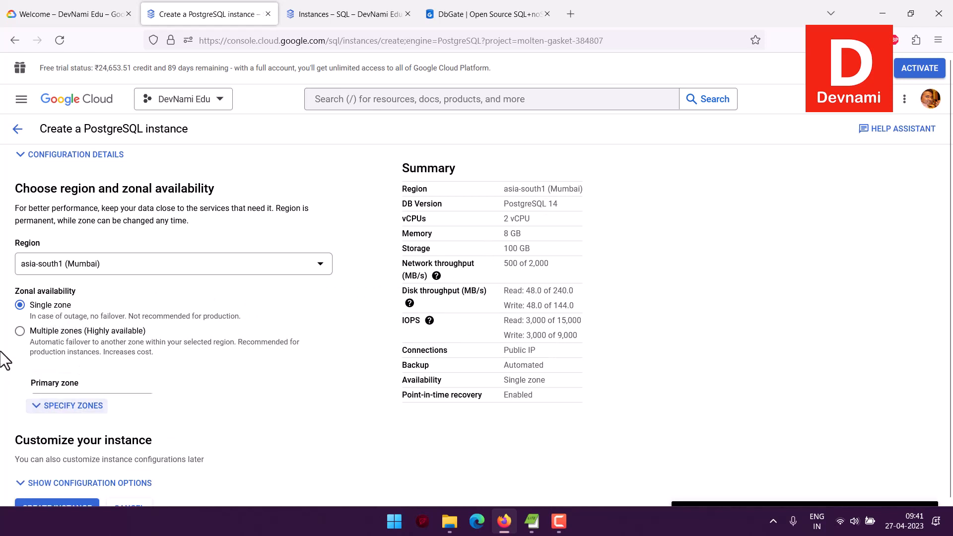
scroll(80, 372, "down", 2)
left_click(81, 345)
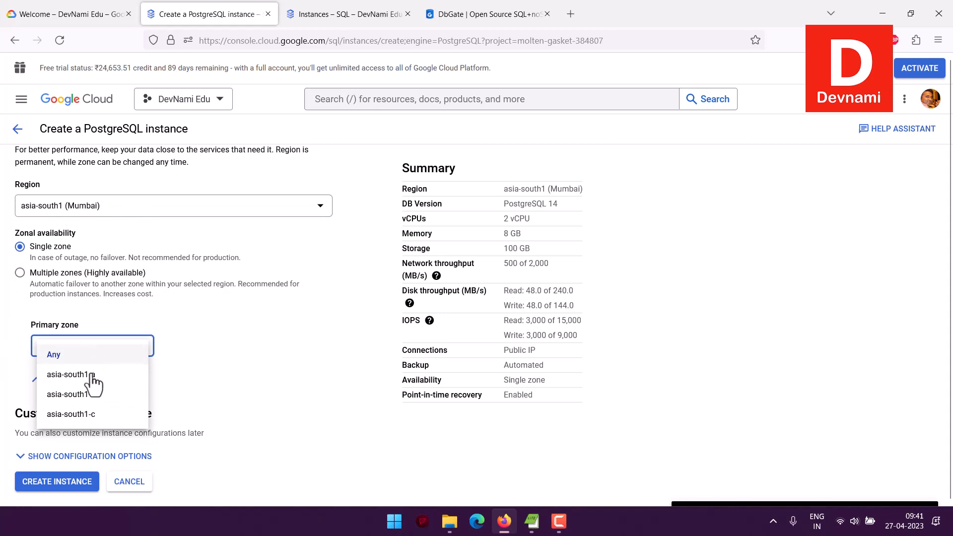
left_click(7, 329)
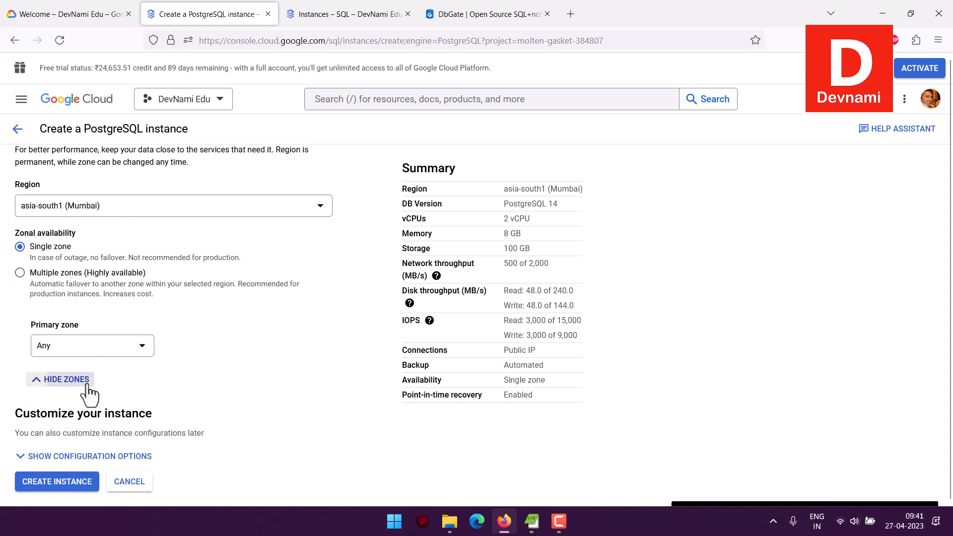
left_click(69, 379)
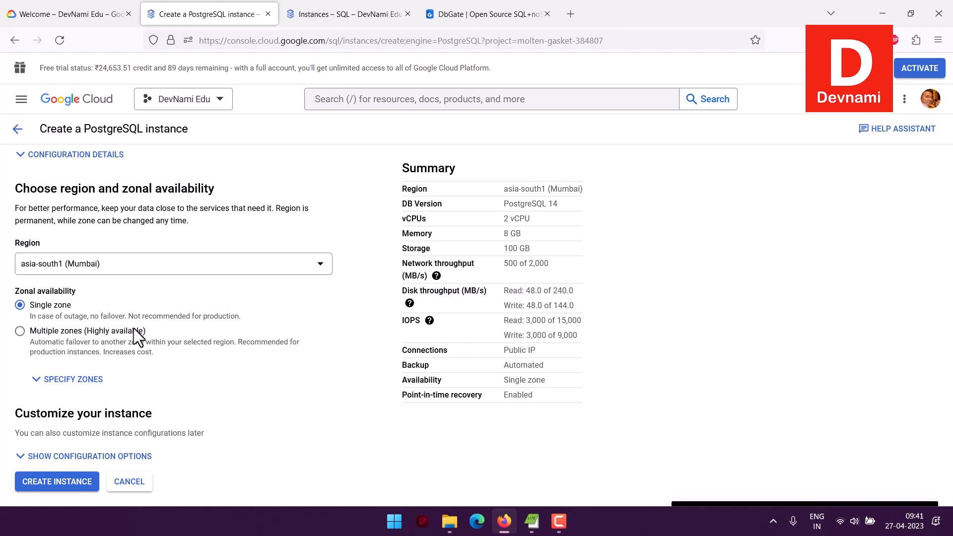
Step: Show the instance's configuration options and change the machine type to Lightweight
scroll(133, 327, "down", 1)
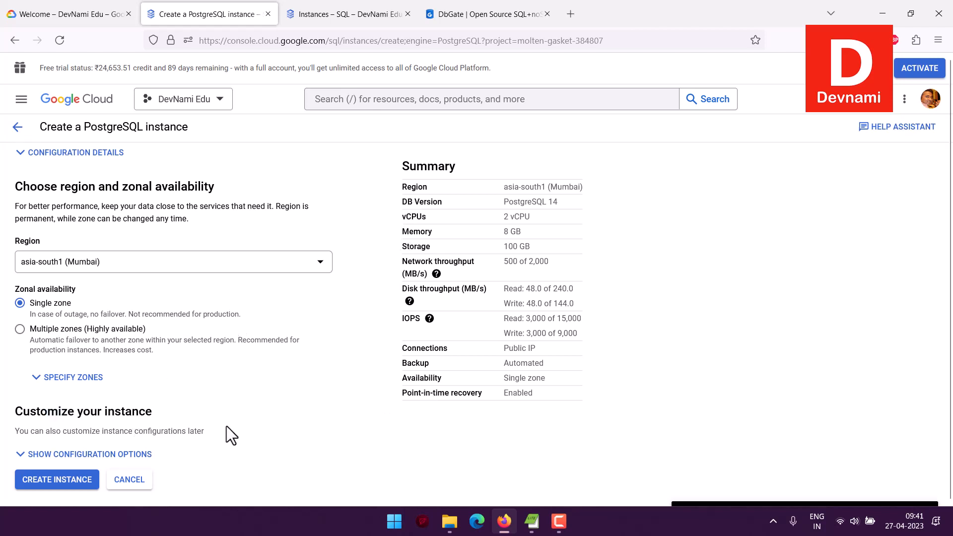
left_click(151, 451)
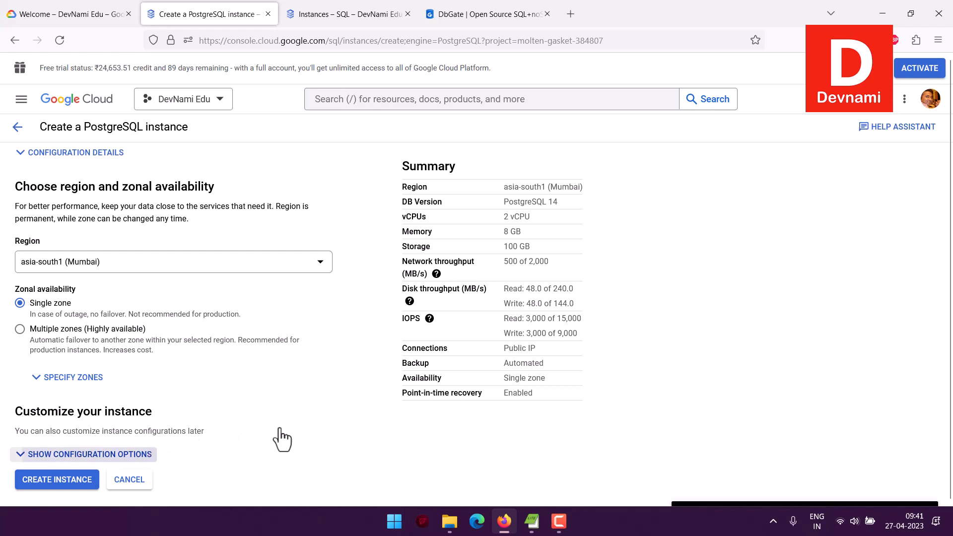
scroll(297, 421, "down", 5)
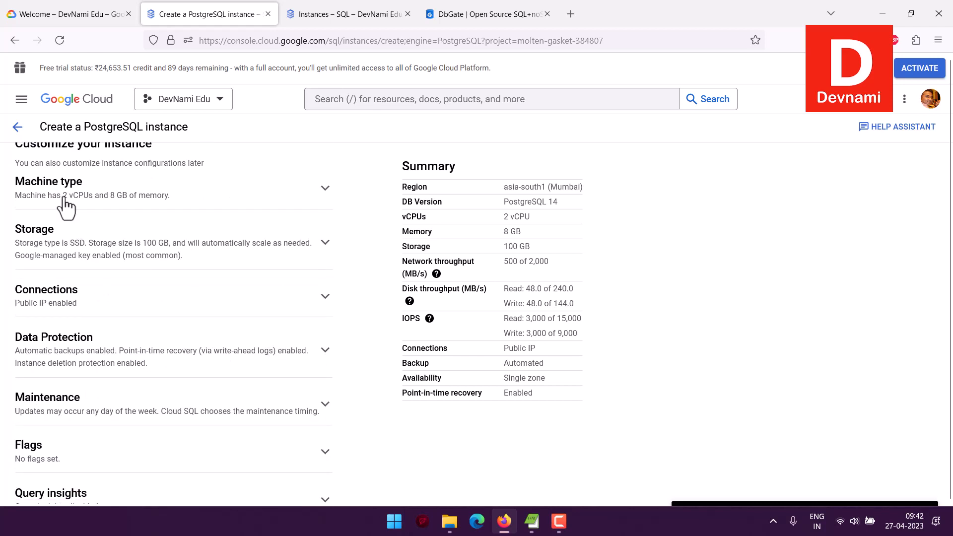
left_click(218, 211)
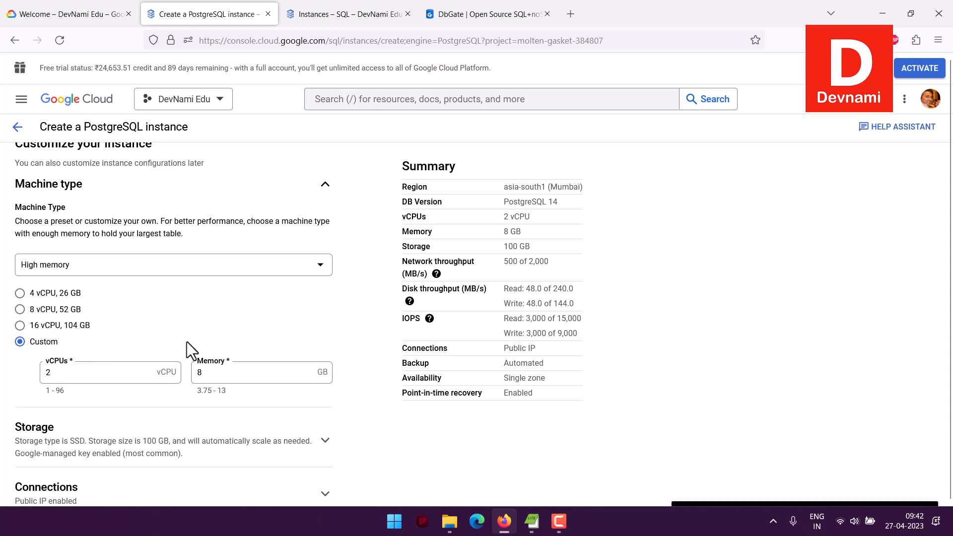
left_click(326, 273)
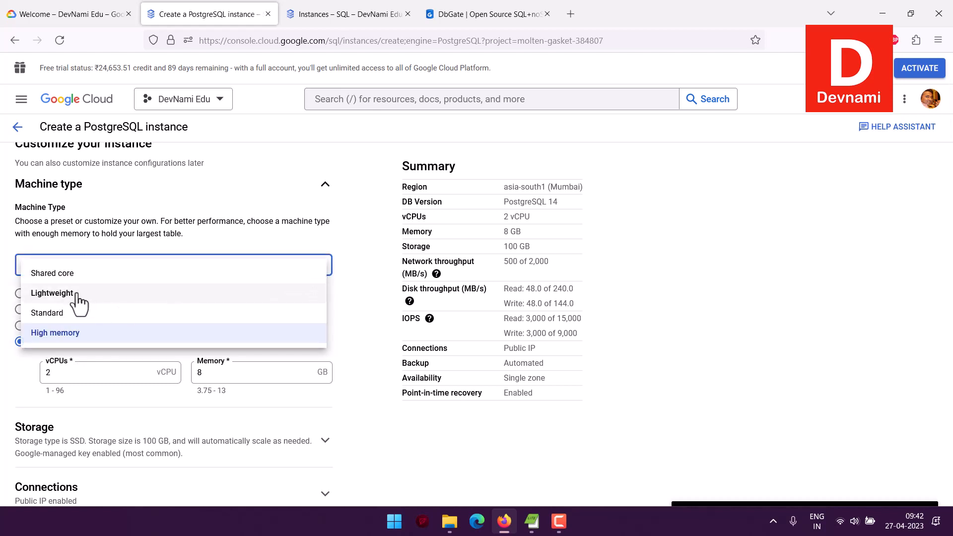
left_click(253, 345)
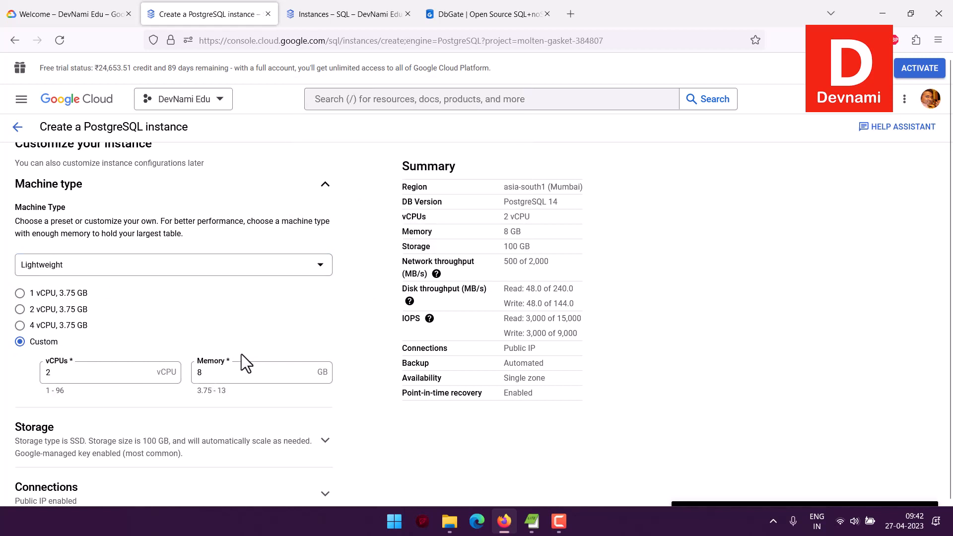
Step: Expand the storage settings, review the storage type and capacity notes, and set the storage capacity to 10 GB
scroll(317, 321, "down", 3)
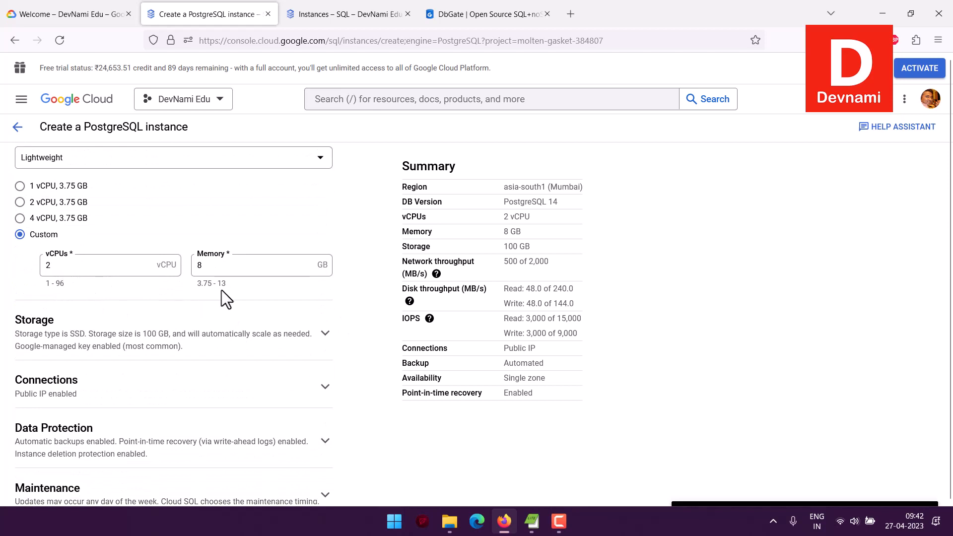
scroll(282, 308, "down", 3)
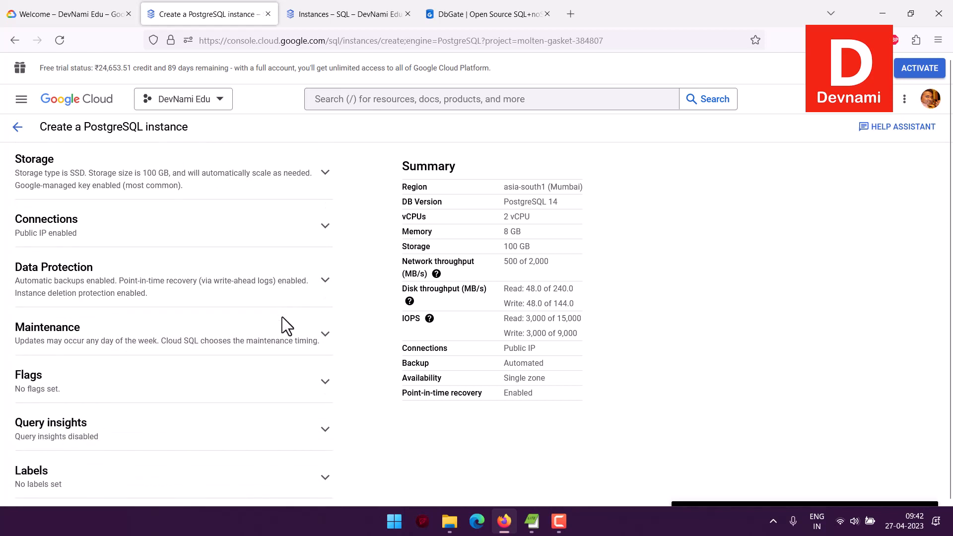
left_click(323, 179)
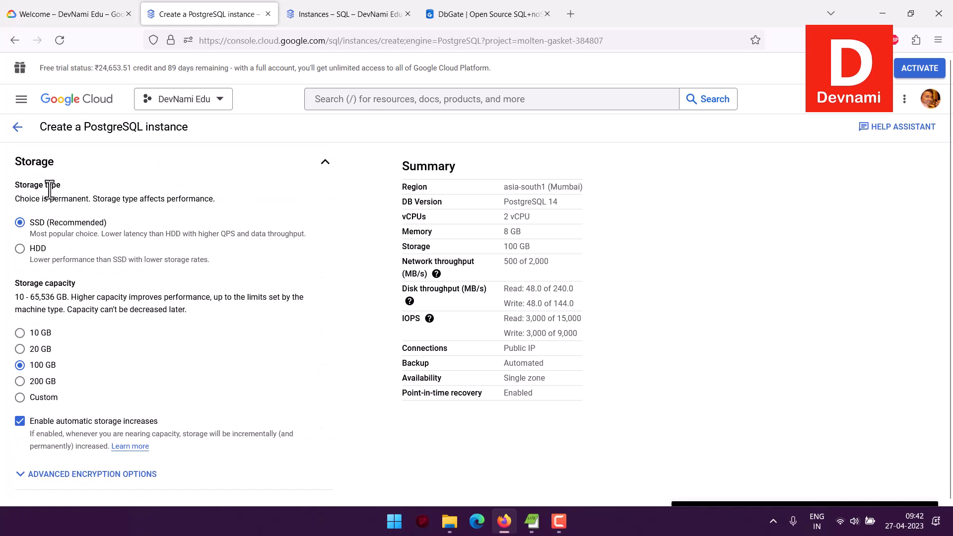
left_click_drag(16, 200, 216, 196)
left_click(220, 198)
left_click(20, 333)
left_click_drag(15, 297, 164, 310)
left_click(196, 308)
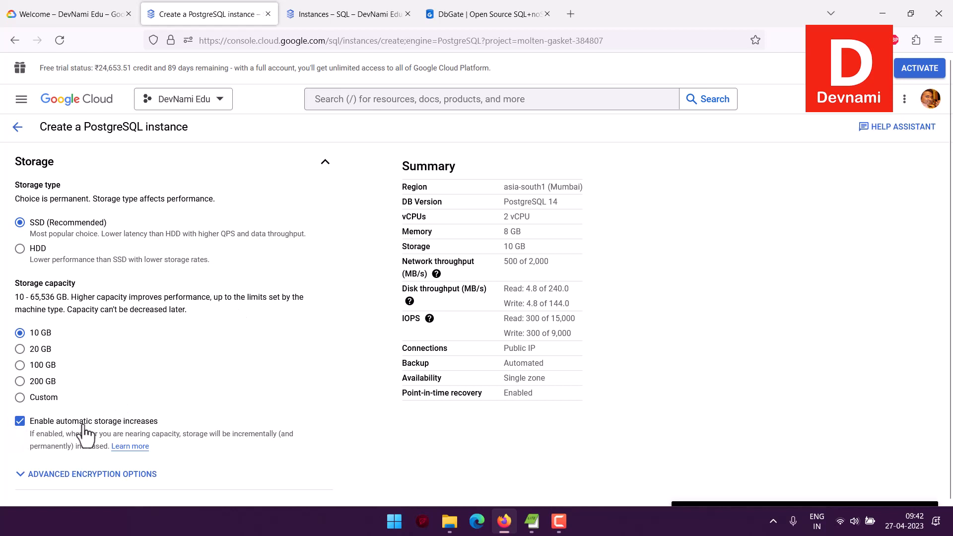
Step: Expand the advanced encryption options and review the encryption key choices
scroll(323, 389, "down", 4)
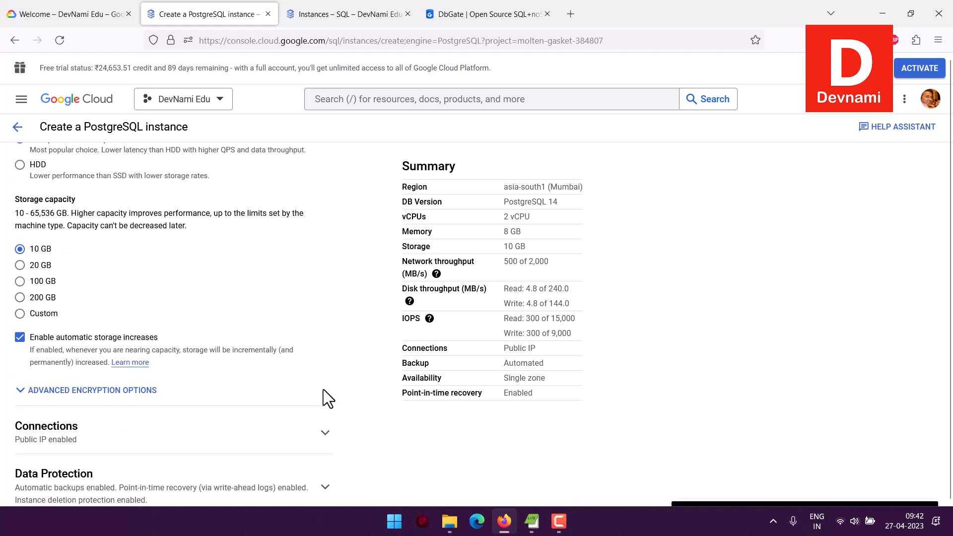
left_click(117, 263)
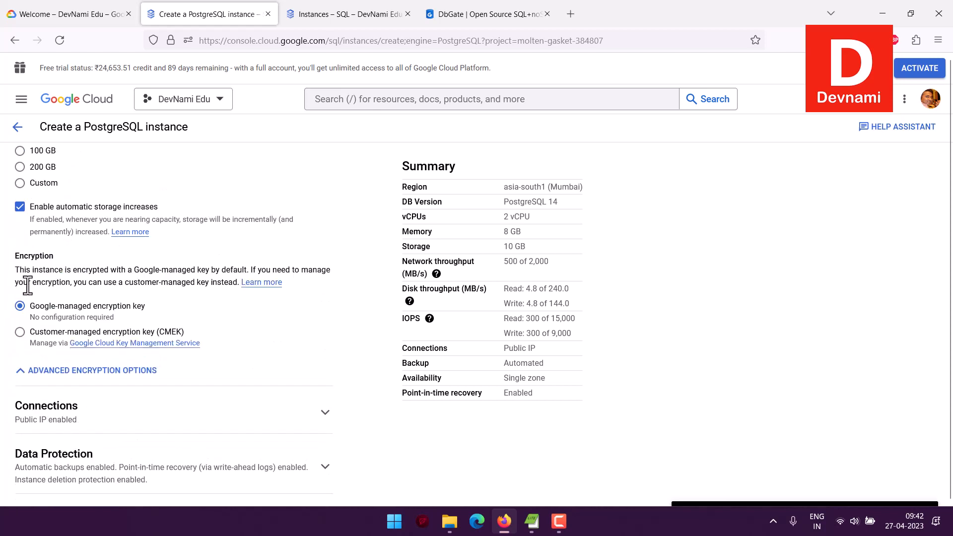
left_click_drag(15, 256, 100, 255)
left_click(100, 255)
scroll(228, 272, "down", 3)
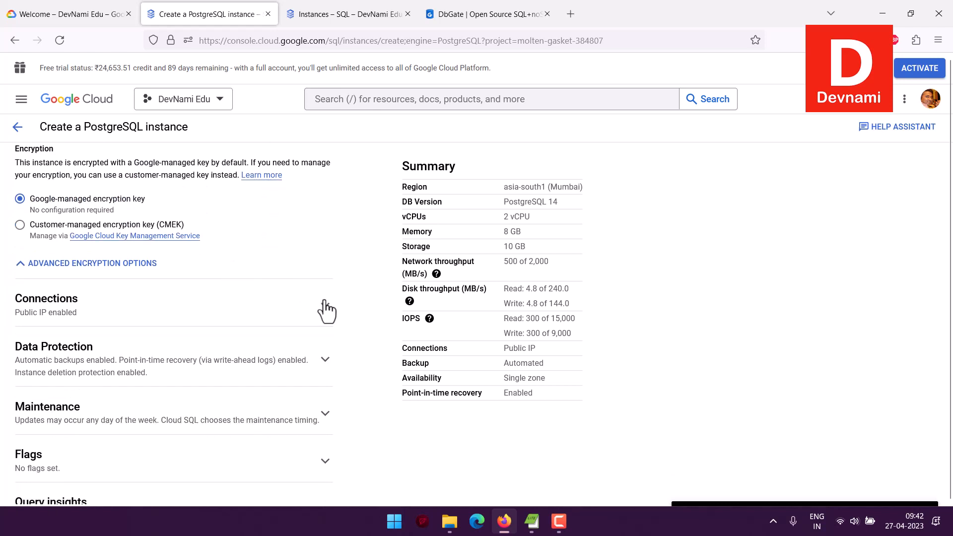
Step: Expand the connection settings and add an authorized network named "all" with the range 0.0.0.0/0
left_click(195, 326)
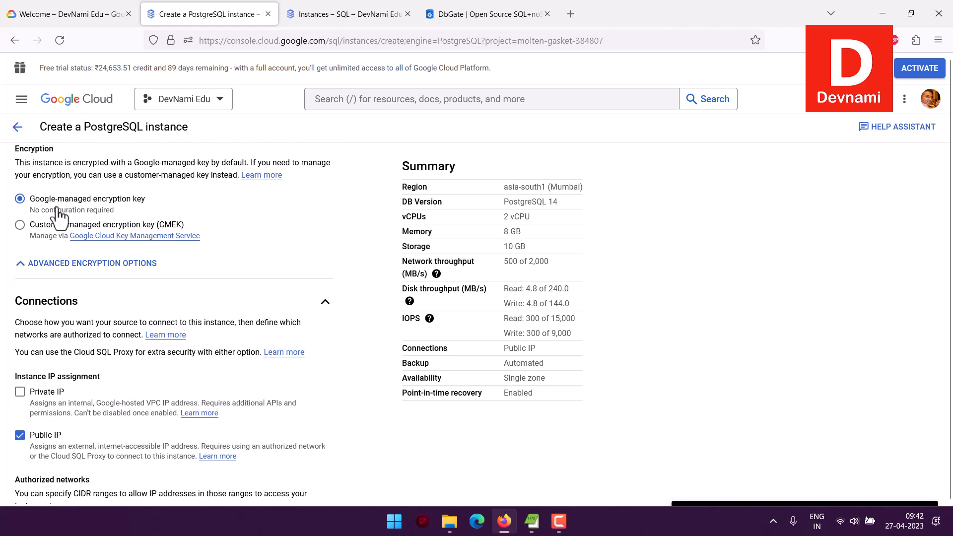
scroll(266, 224, "up", 4)
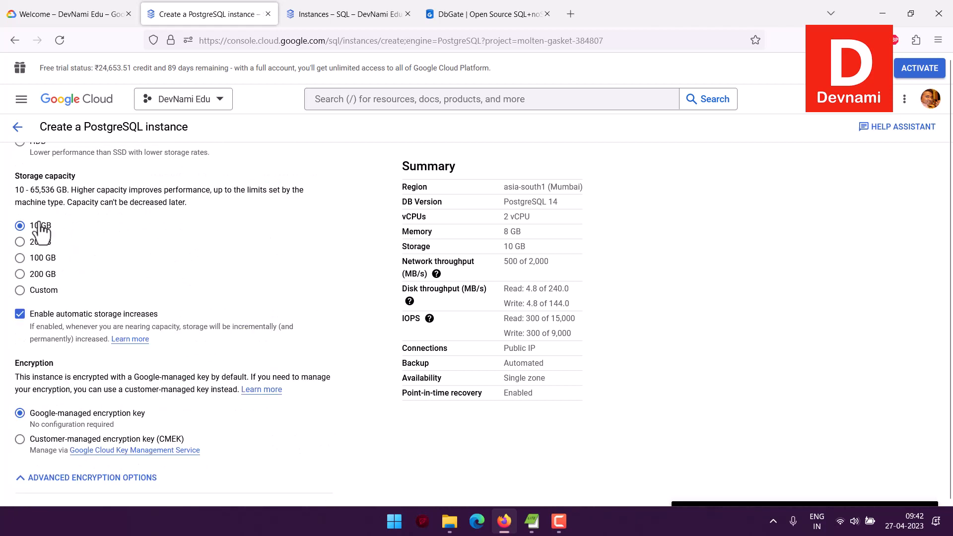
scroll(148, 238, "up", 3)
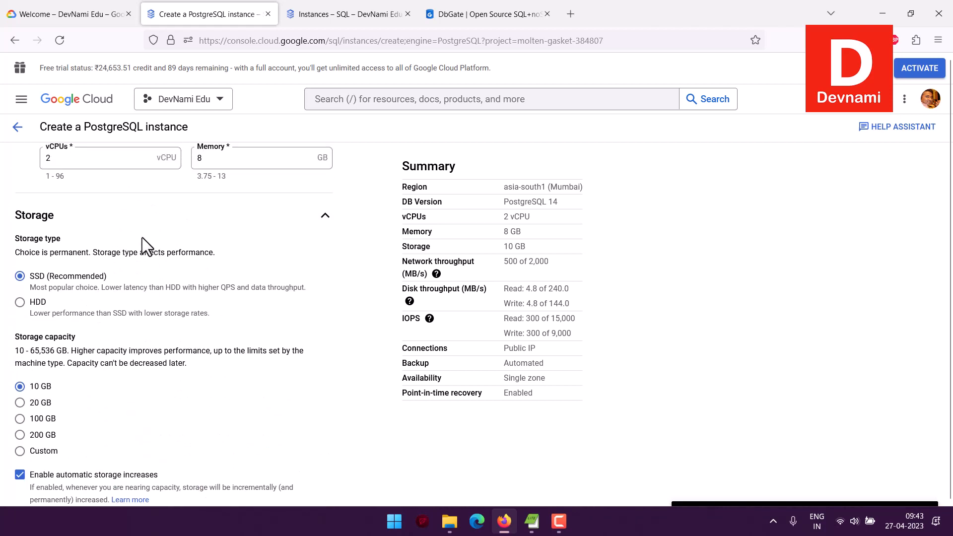
scroll(309, 258, "down", 10)
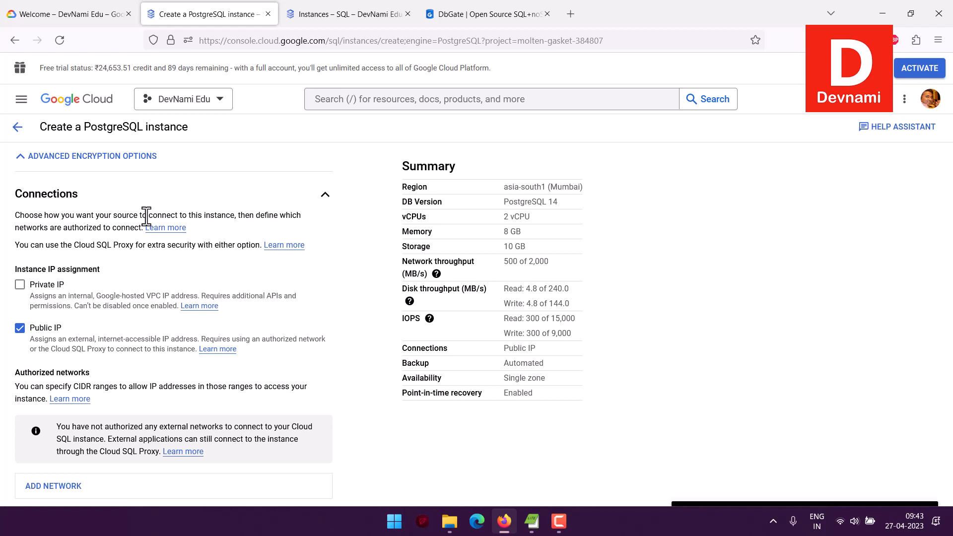
scroll(148, 218, "down", 3)
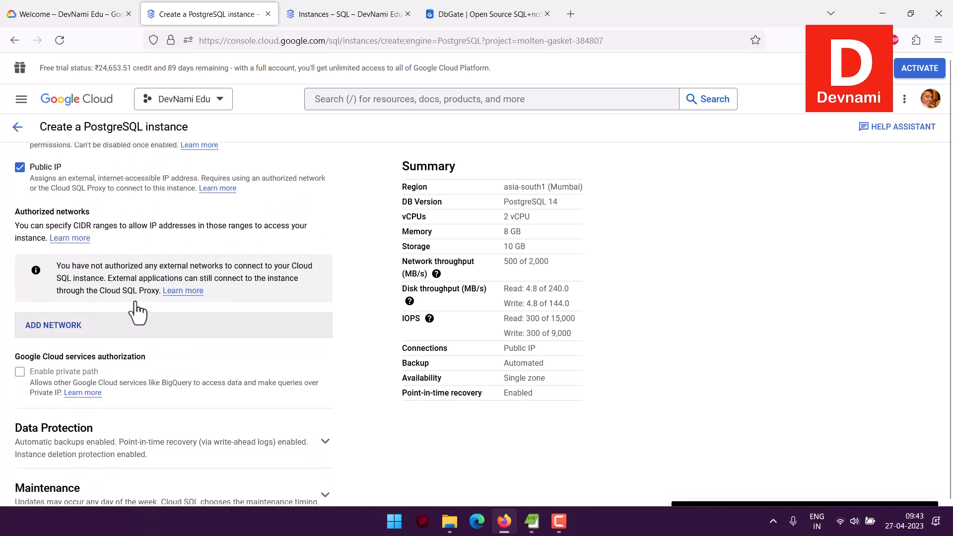
left_click(138, 316)
left_click(61, 316)
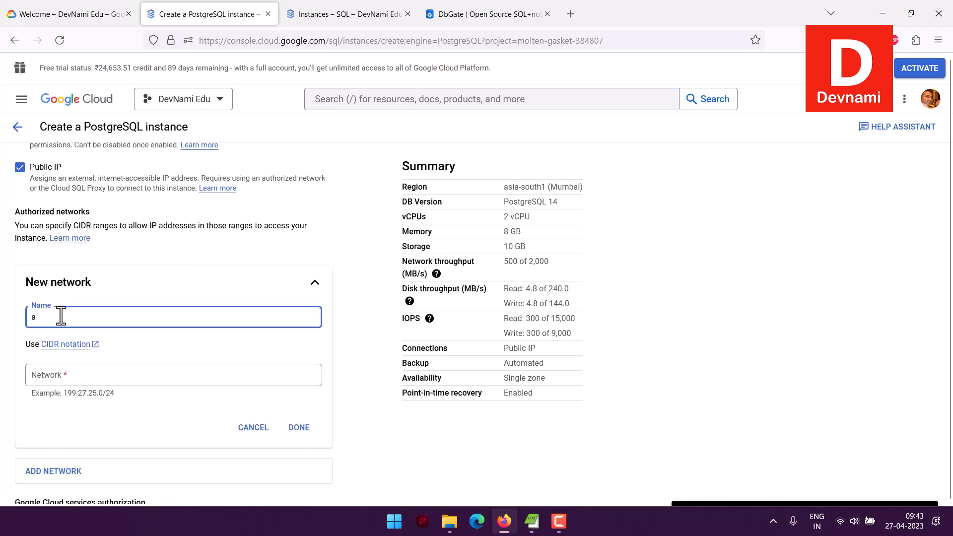
left_click(82, 375)
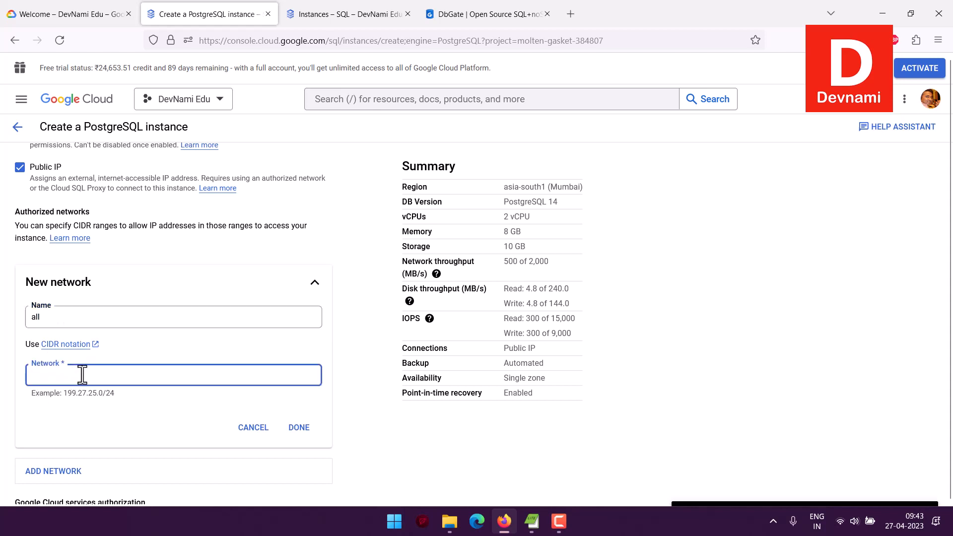
type("0.0.0.0")
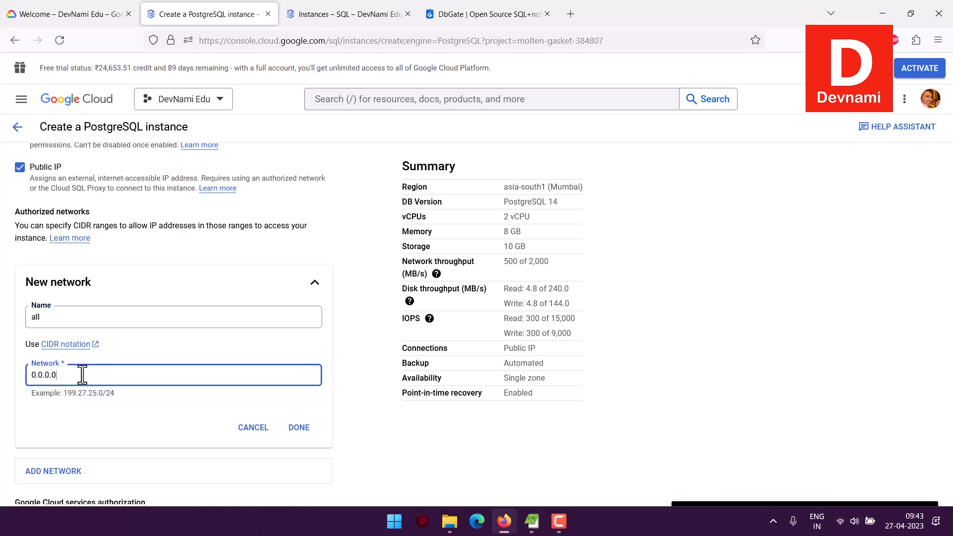
type("/0")
scroll(13, 347, "down", 2)
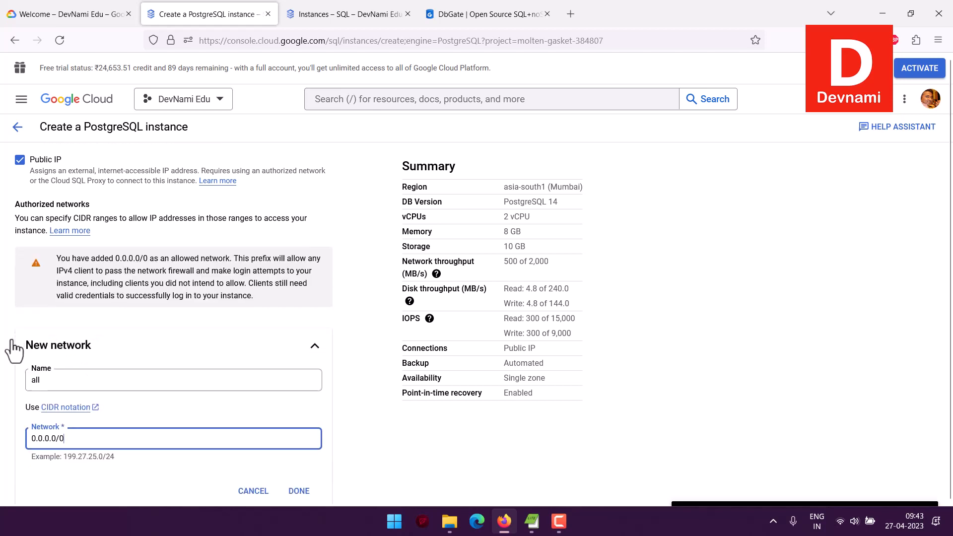
left_click(294, 390)
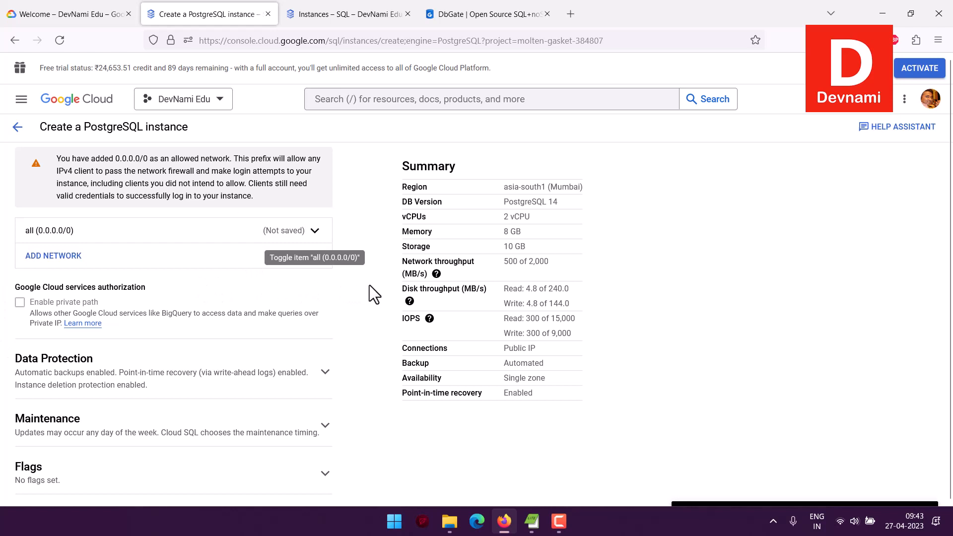
scroll(369, 282, "down", 3)
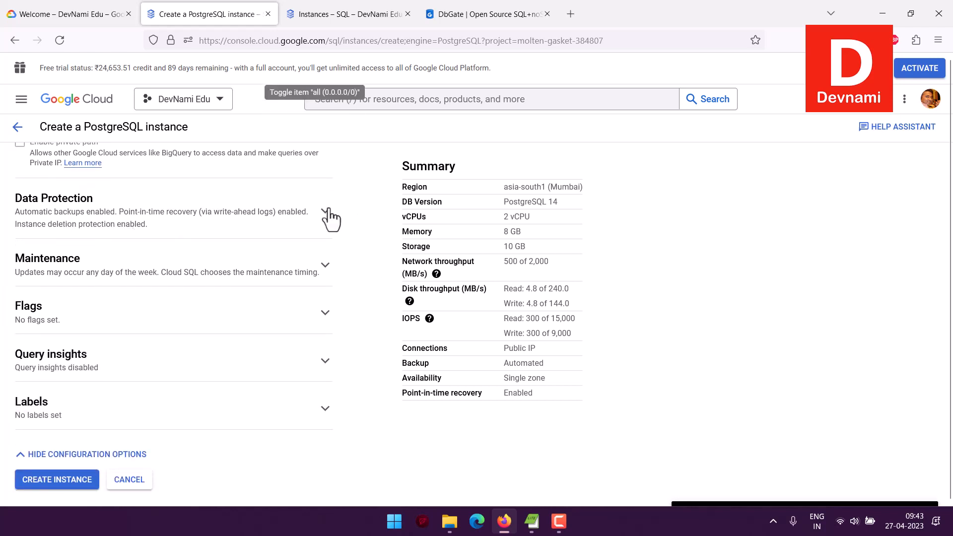
Step: Expand the data protection settings and disable deletion protection for the new instance
left_click(325, 212)
scroll(134, 243, "down", 2)
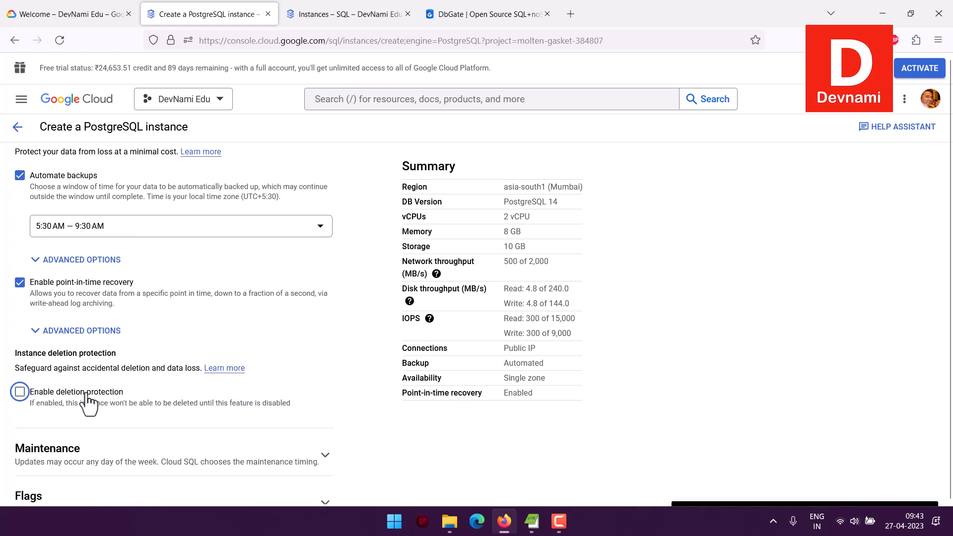
left_click(20, 391)
Step: Review the point-in-time recovery log retention and the automated backup settings, and collapse the data protection section
left_click(93, 330)
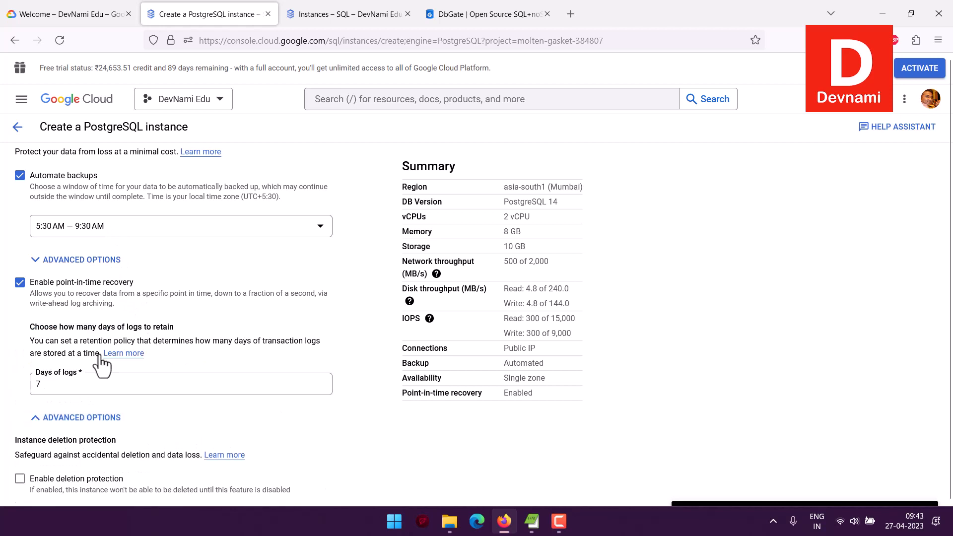
scroll(19, 296, "down", 2)
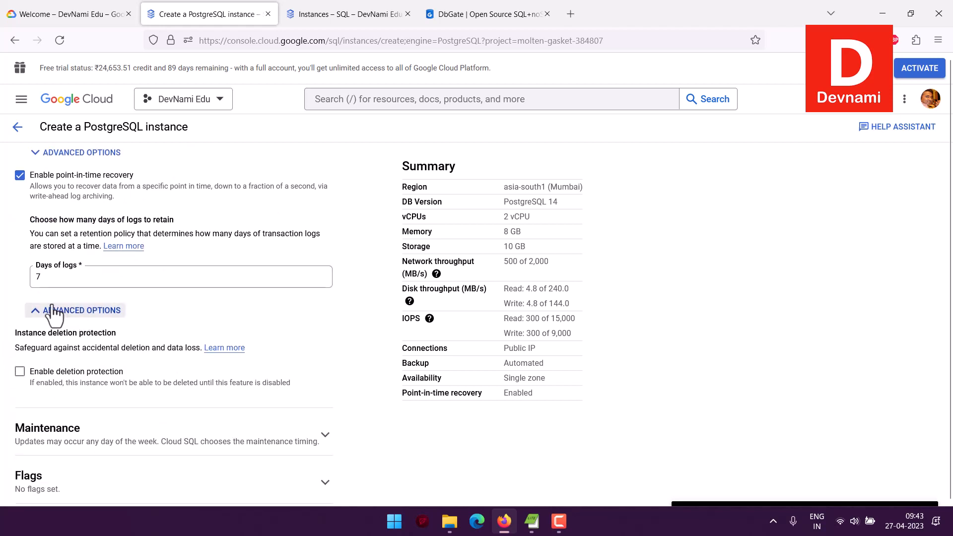
left_click_drag(43, 277, 21, 275)
left_click(55, 274)
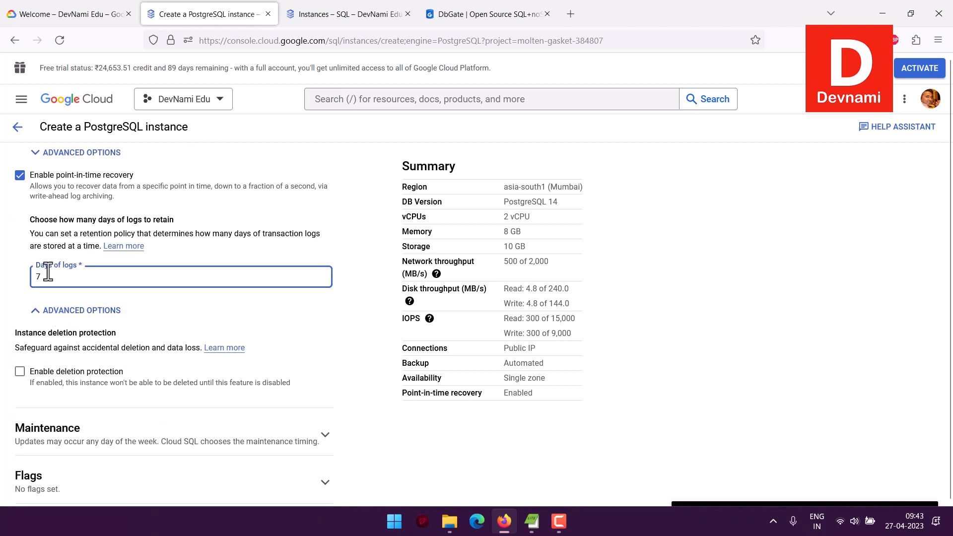
left_click_drag(50, 276, 22, 274)
left_click(81, 280)
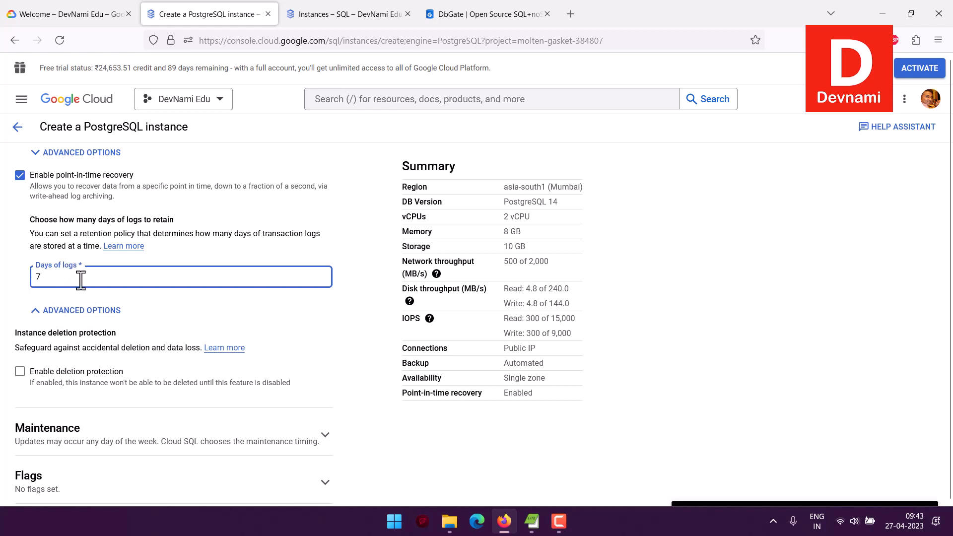
left_click(75, 310)
scroll(4, 274, "up", 3)
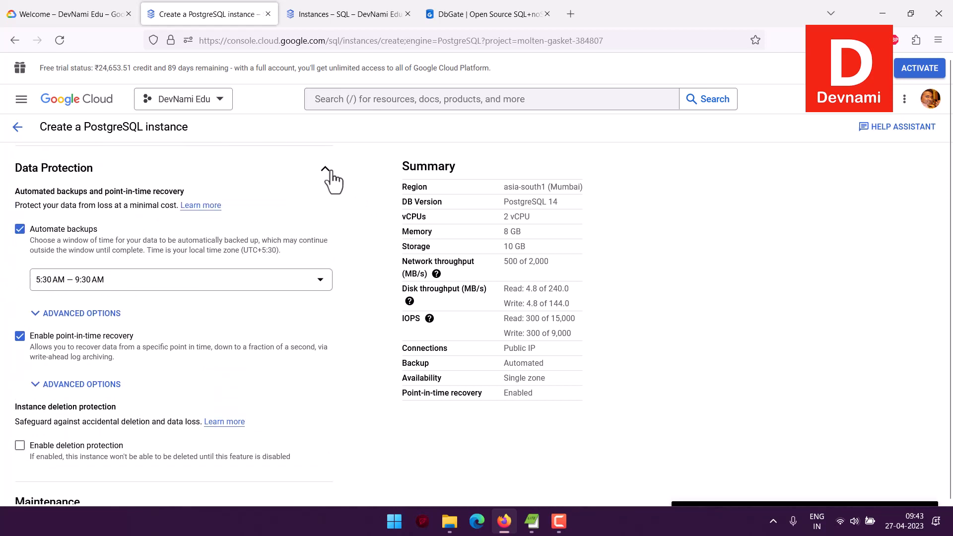
left_click(328, 170)
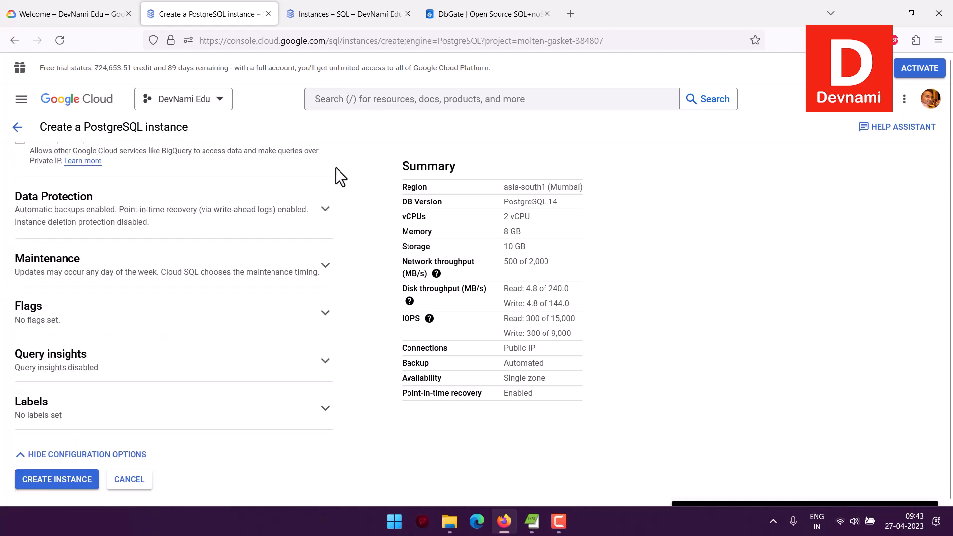
Step: Review the maintenance window and order of update choices in the maintenance settings, keeping Any window and Any
left_click(310, 272)
scroll(348, 271, "down", 2)
left_click(106, 273)
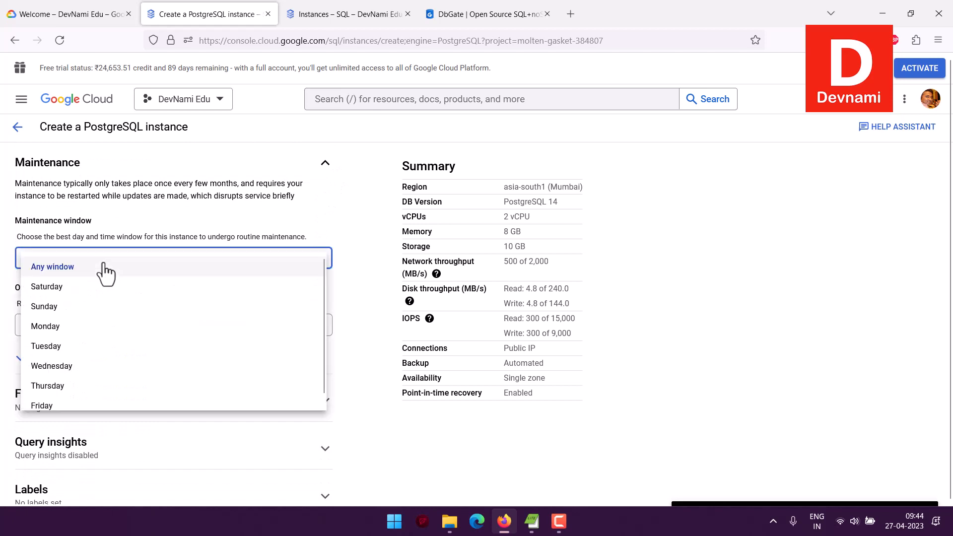
left_click(90, 236)
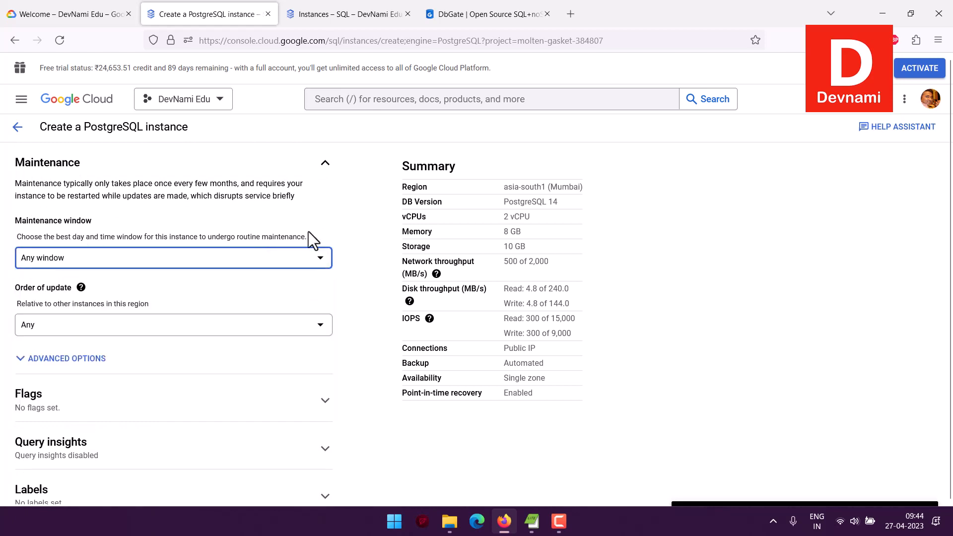
left_click(261, 334)
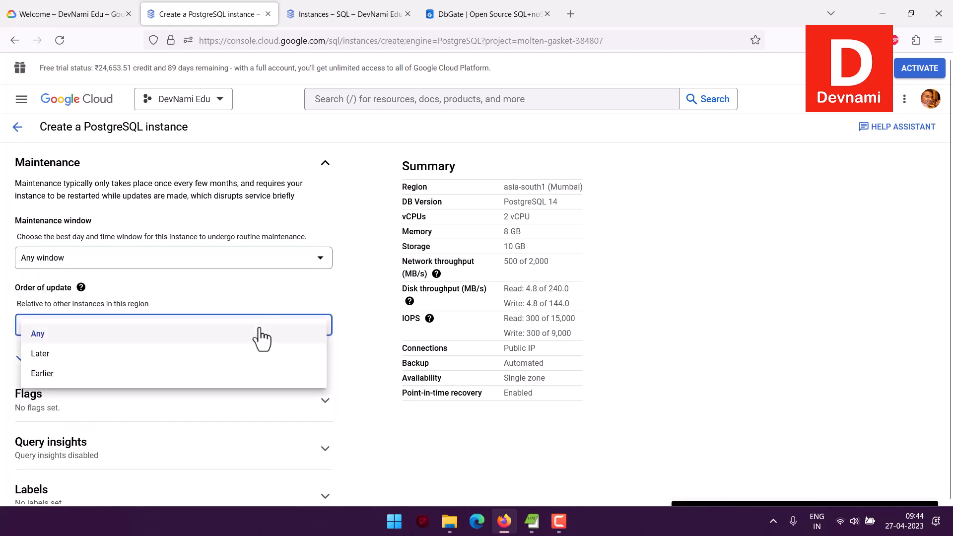
left_click(252, 294)
left_click(326, 164)
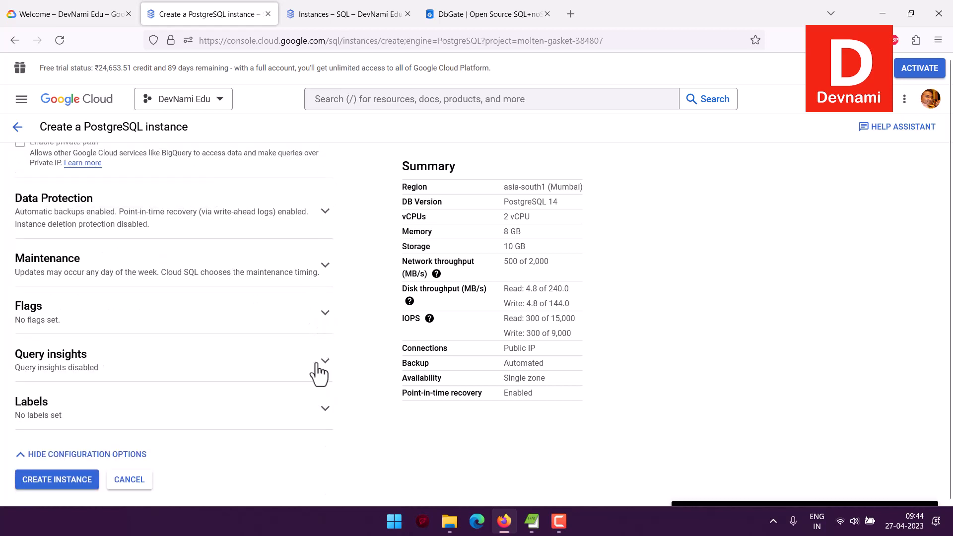
Step: Review the flags and query insights settings, collapsing each section again without adding or enabling anything
left_click(323, 313)
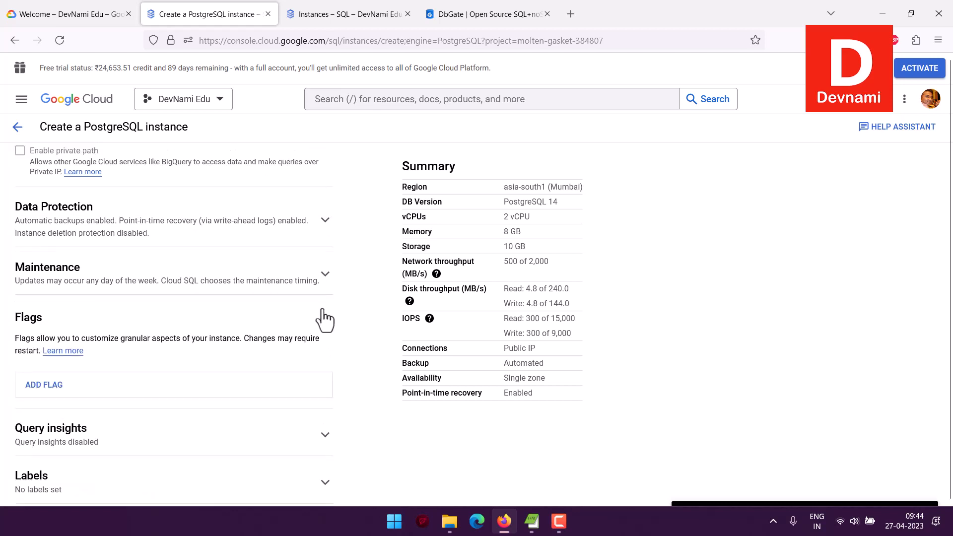
left_click(325, 320)
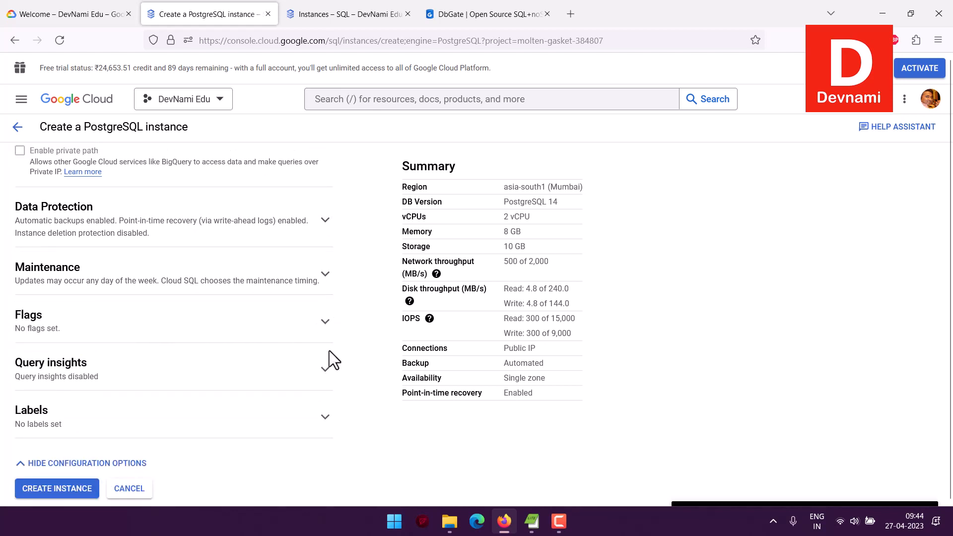
left_click(325, 368)
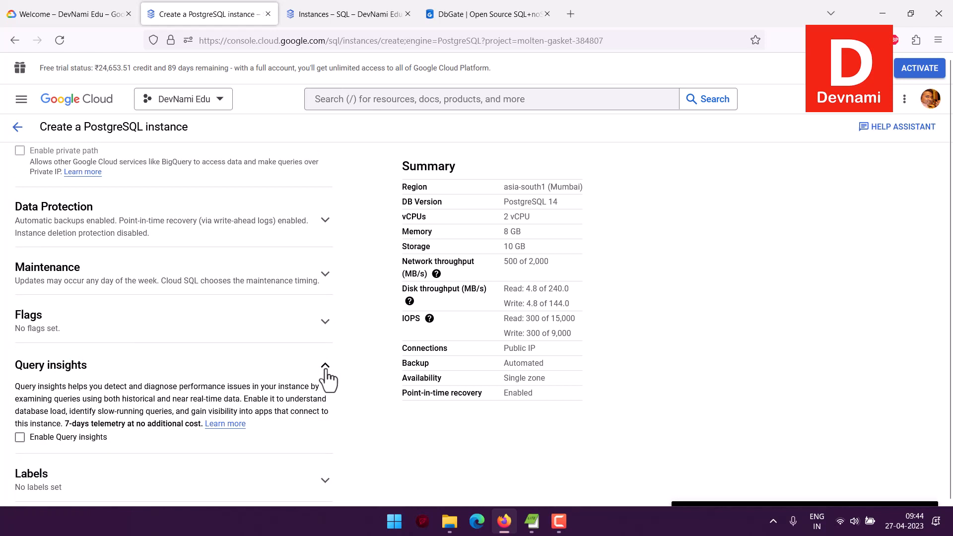
left_click(325, 371)
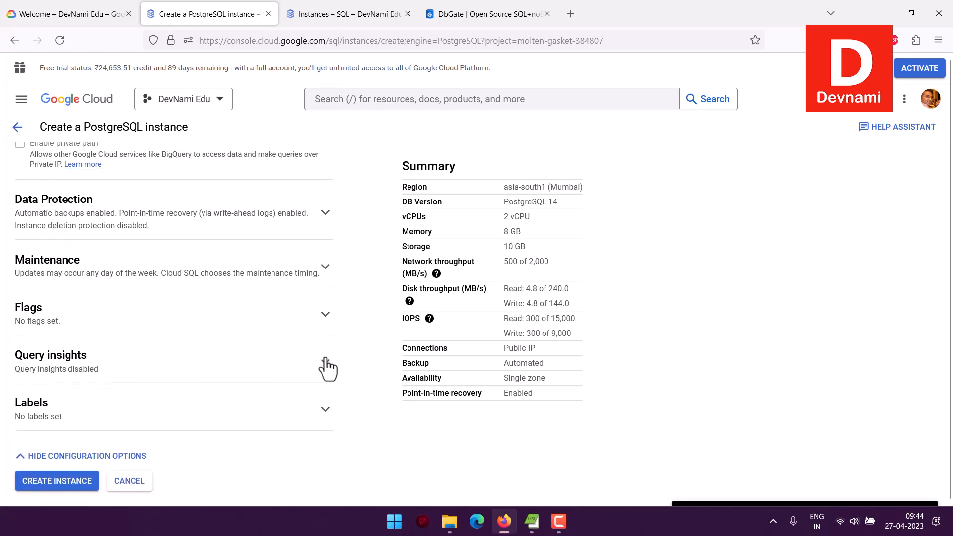
Step: Read the description of labels for the Cloud SQL instance and collapse the section
left_click(325, 409)
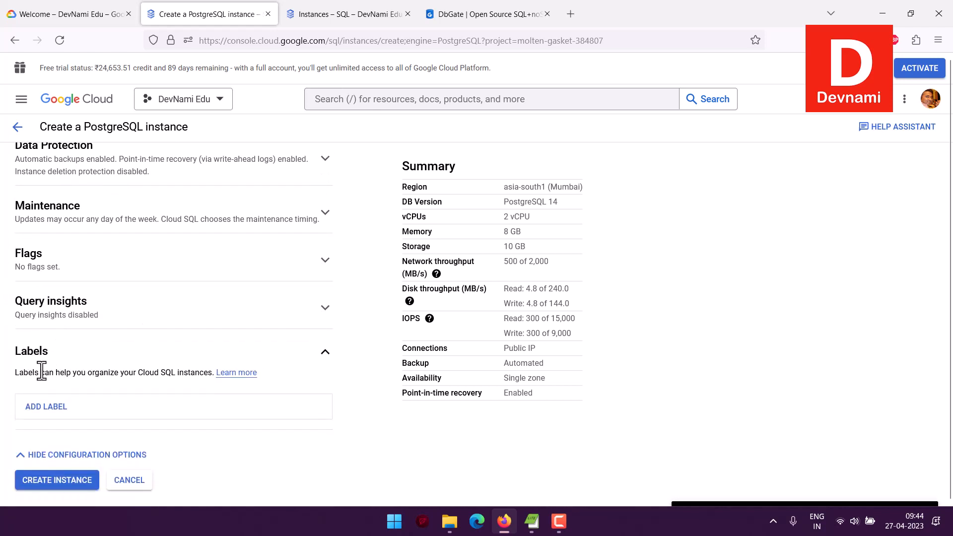
left_click_drag(41, 371, 177, 371)
left_click(177, 371)
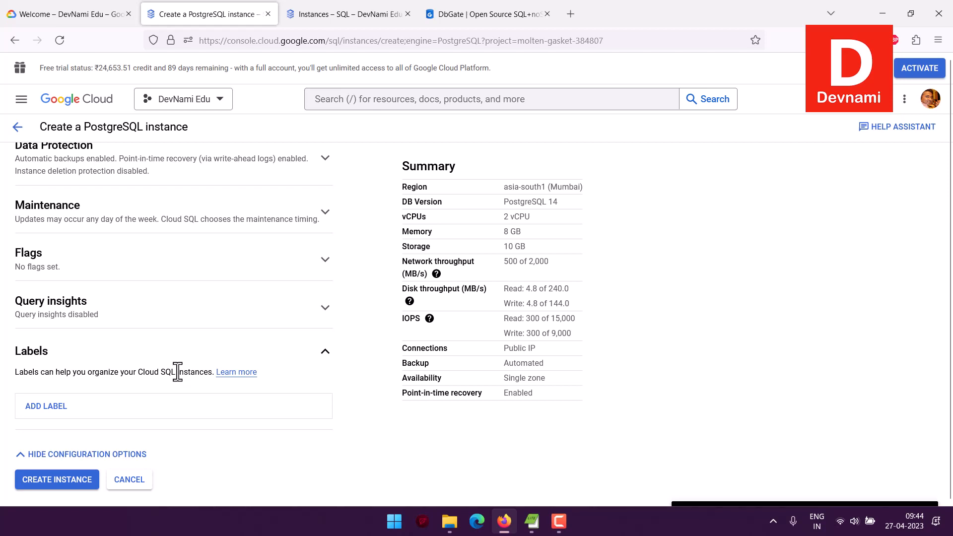
left_click(325, 355)
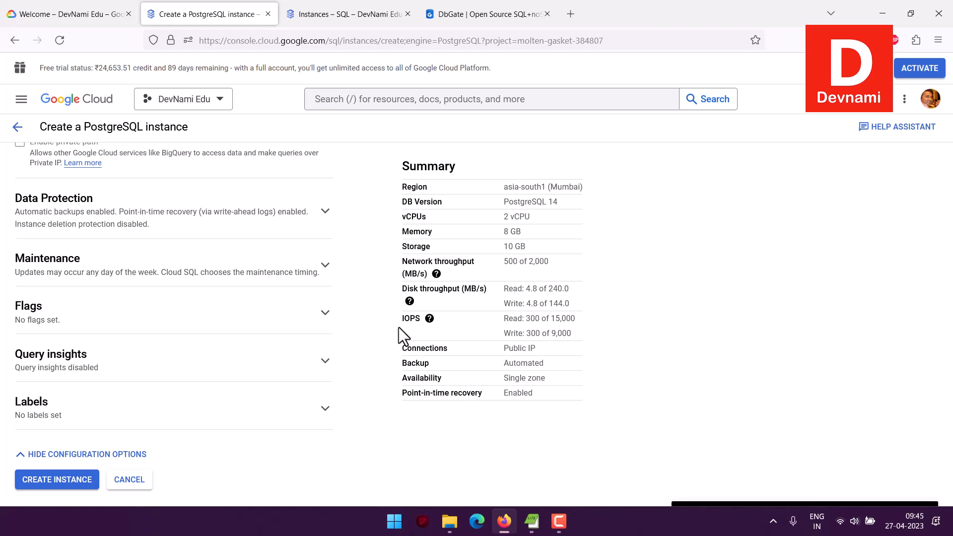
Step: Close the instance creation page without creating, and open the existing devpostgres instance from the SQL instances list
scroll(398, 326, "up", 5)
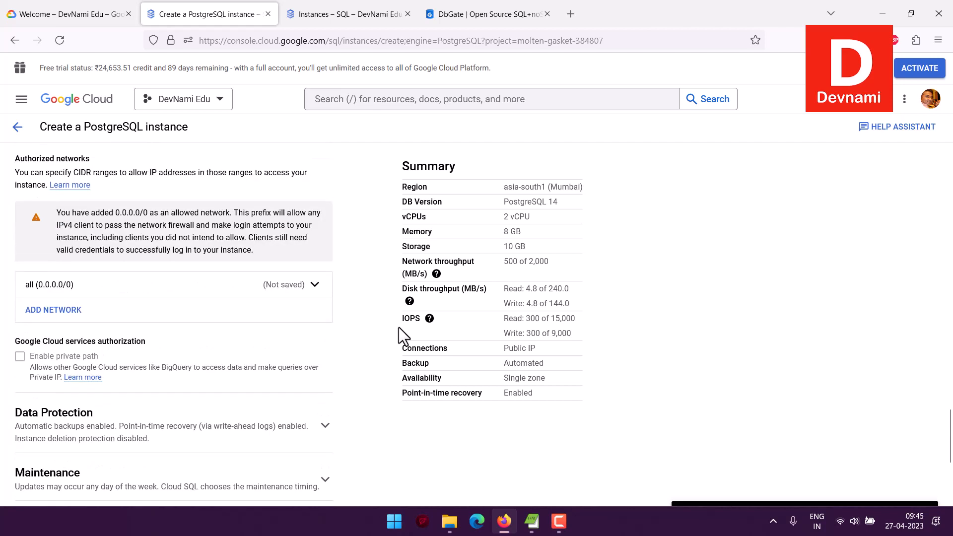
scroll(397, 326, "down", 5)
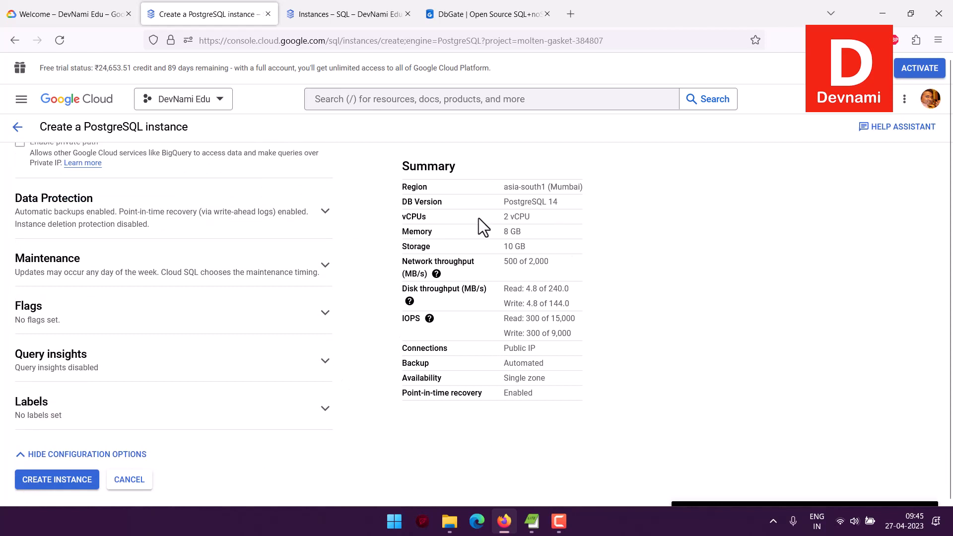
left_click(268, 15)
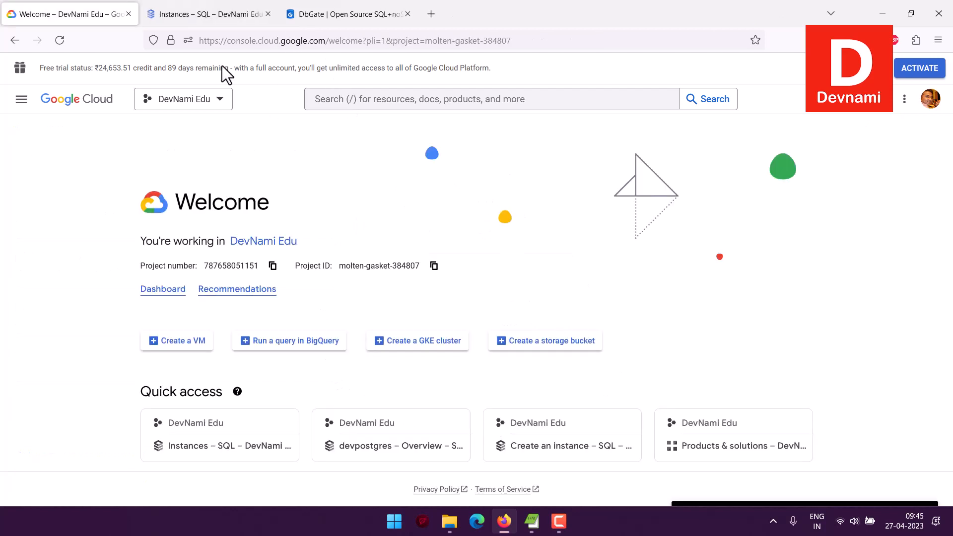
left_click(198, 15)
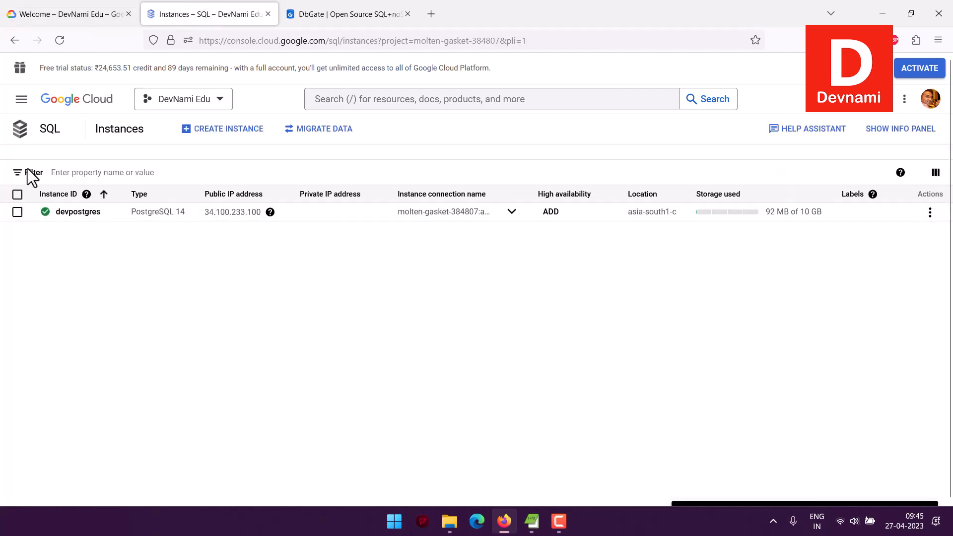
left_click(77, 212)
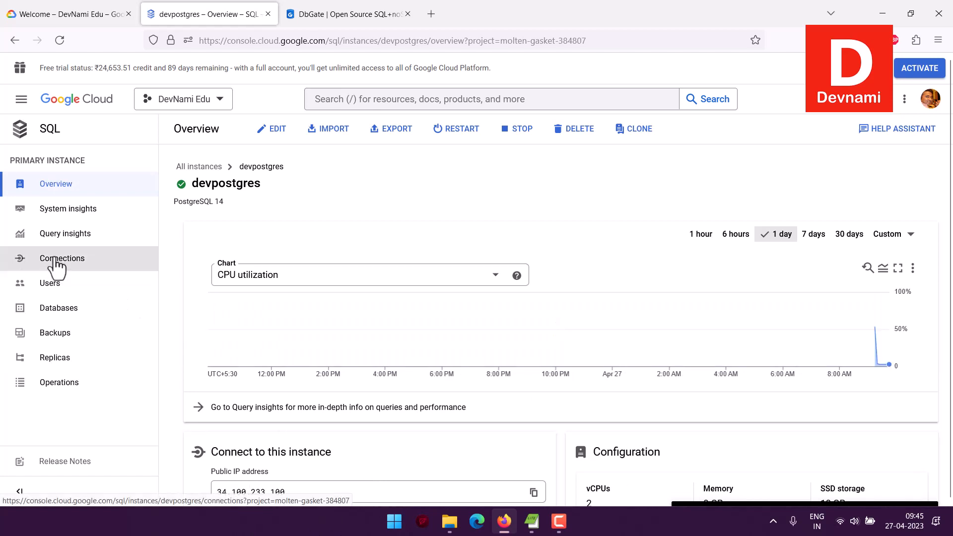
Step: Open the connection security settings of devpostgres and review its SSL encryption, server certificate and client certificate options
left_click(3, 267)
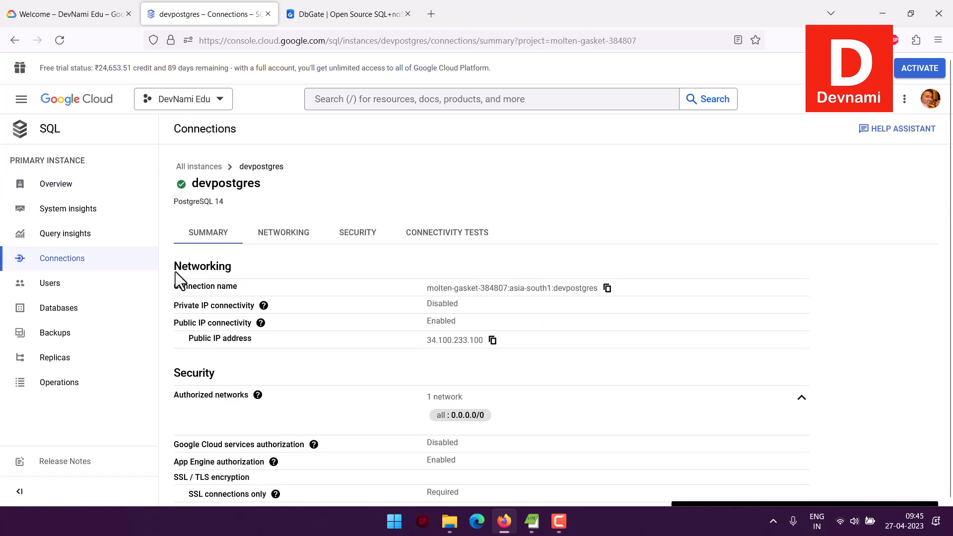
left_click(347, 239)
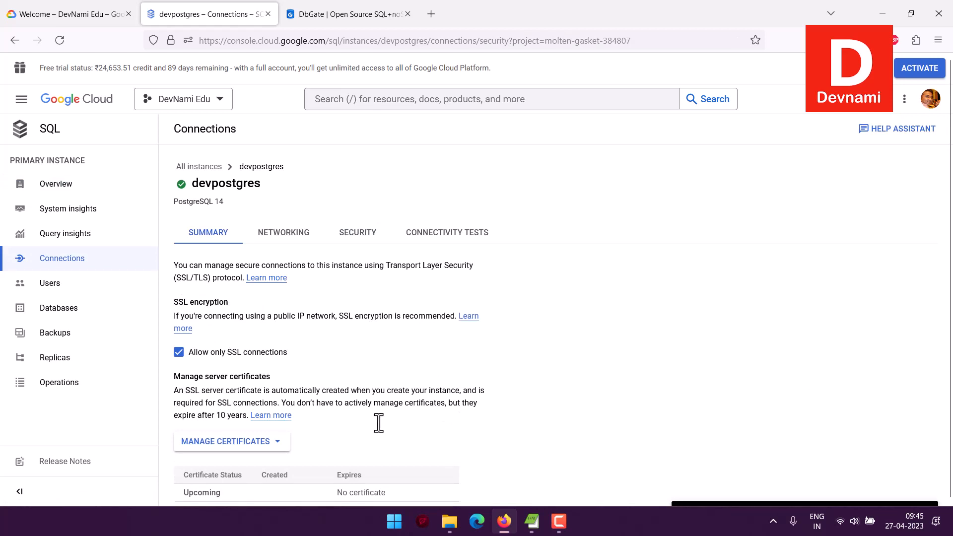
scroll(647, 348, "down", 2)
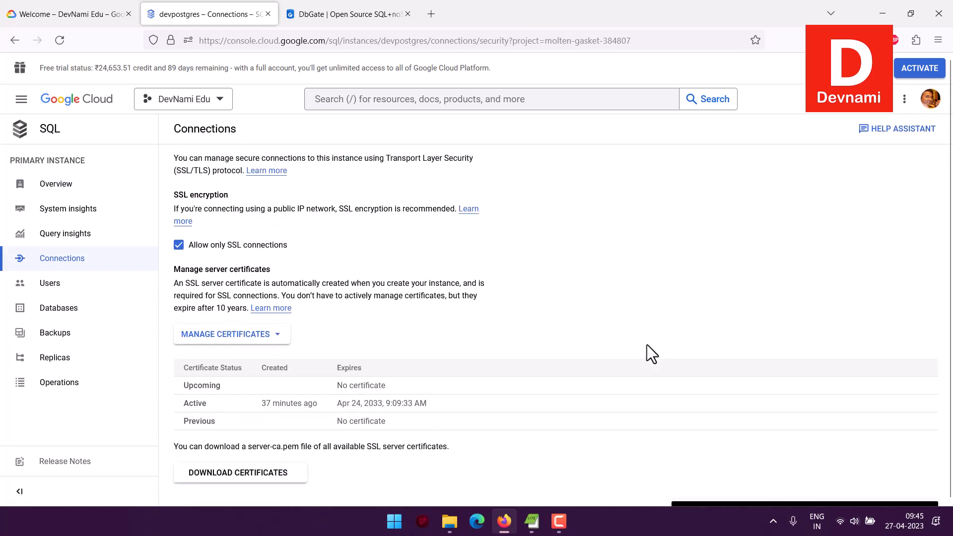
scroll(647, 344, "up", 2)
scroll(584, 342, "down", 2)
scroll(439, 296, "down", 1)
scroll(434, 298, "down", 3)
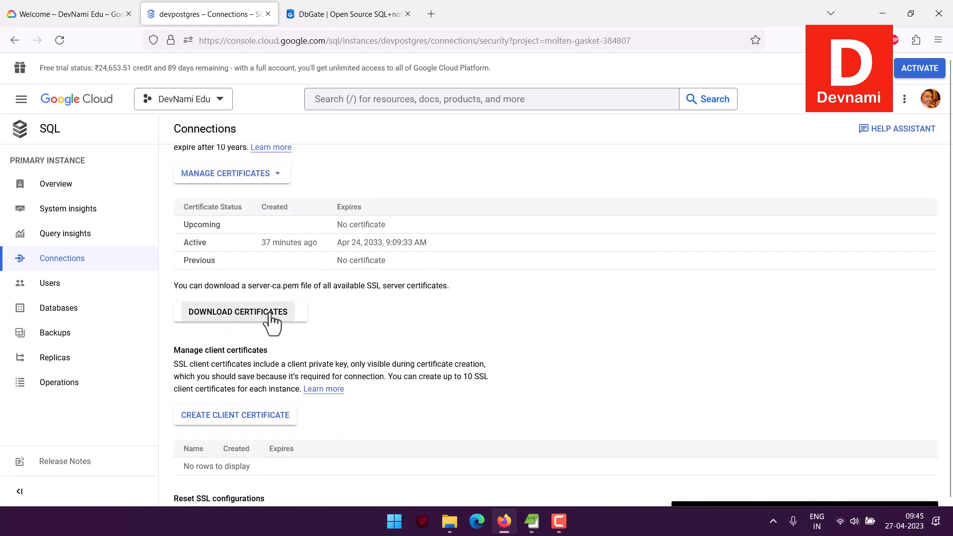
Step: Check for the server-ca.pem certificate file on the Data (D:) drive in File Explorer, and return to the devpostgres overview
left_click(449, 521)
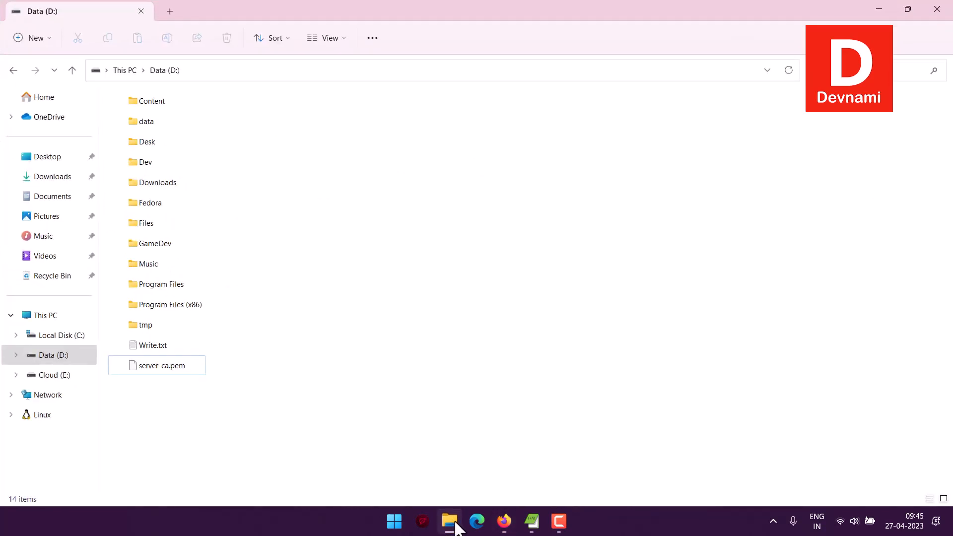
left_click(877, 11)
scroll(555, 333, "up", 5)
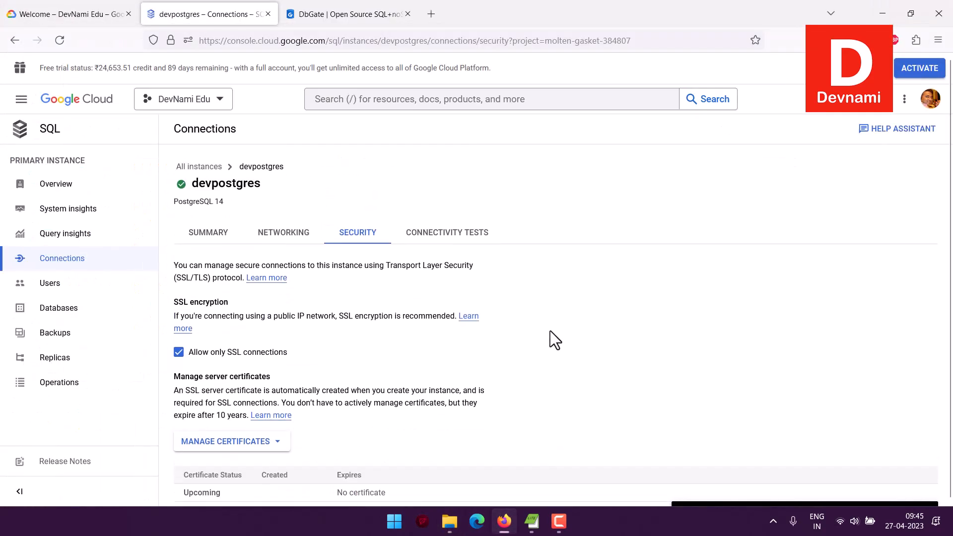
left_click(69, 191)
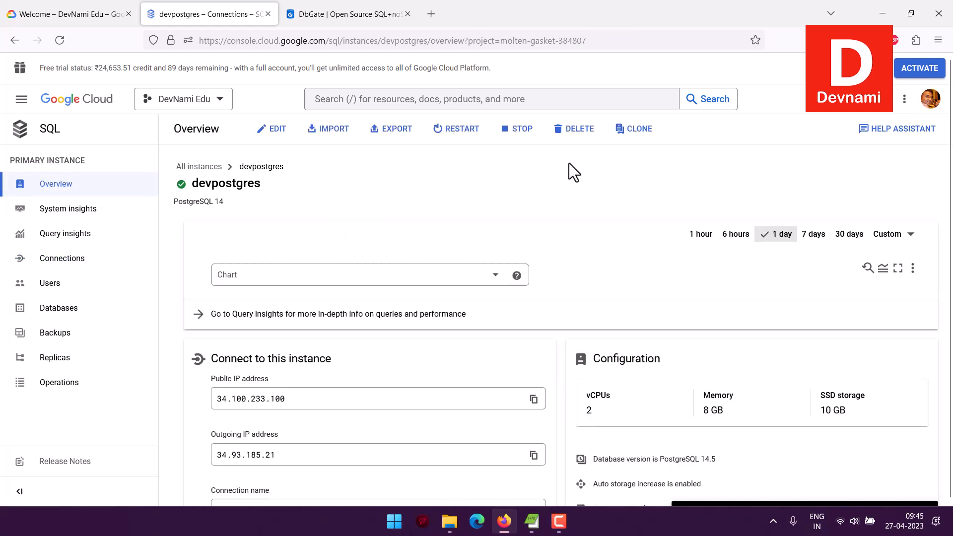
Step: Switch to the DbGate website and review its supported databases, platforms and Windows download option
left_click(324, 16)
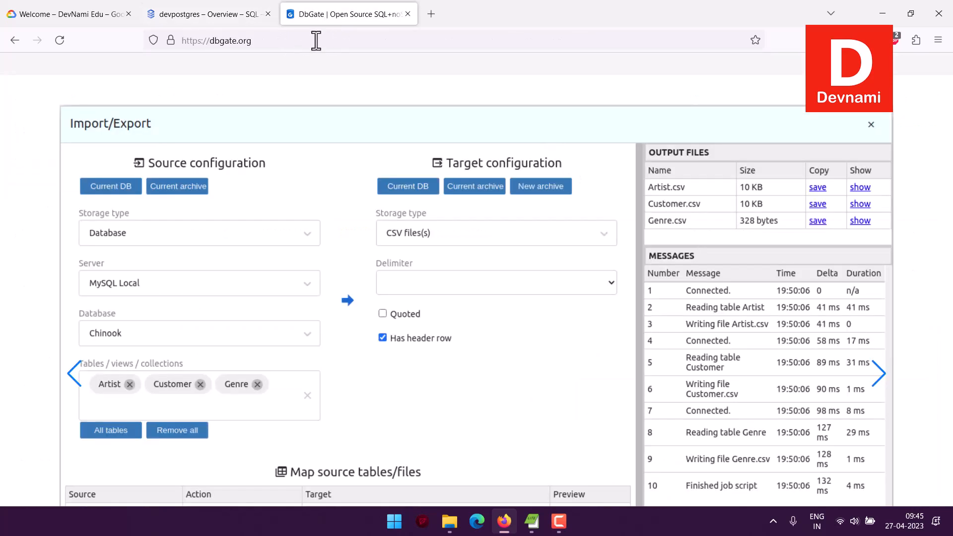
scroll(374, 103, "up", 8)
scroll(375, 103, "down", 3)
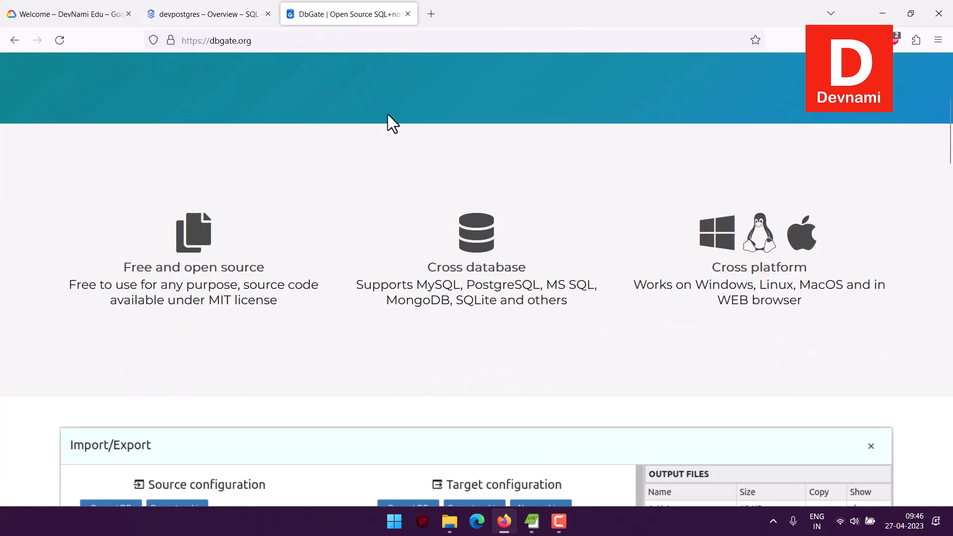
scroll(387, 115, "up", 3)
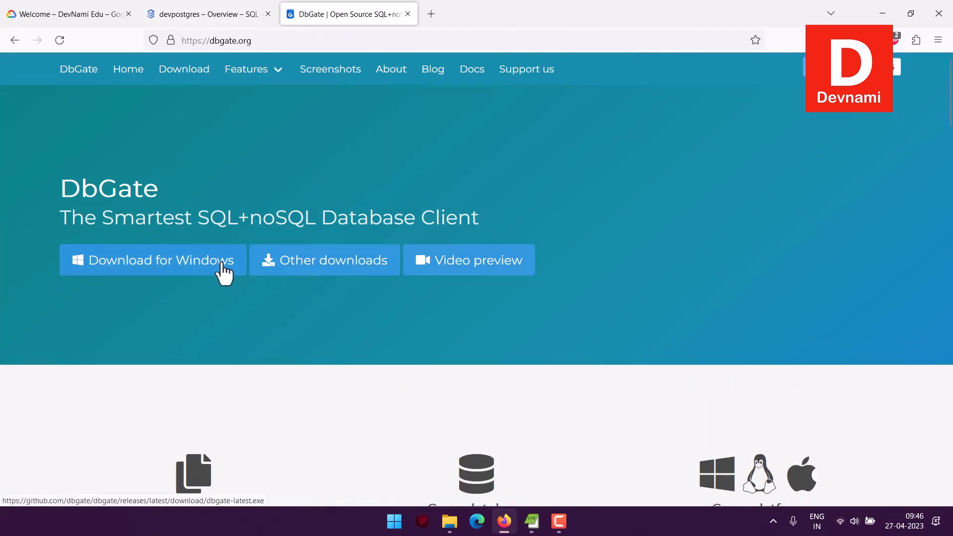
Step: Launch the DbGate desktop app and set the new connection's type to PostgreSQL
left_click(394, 523)
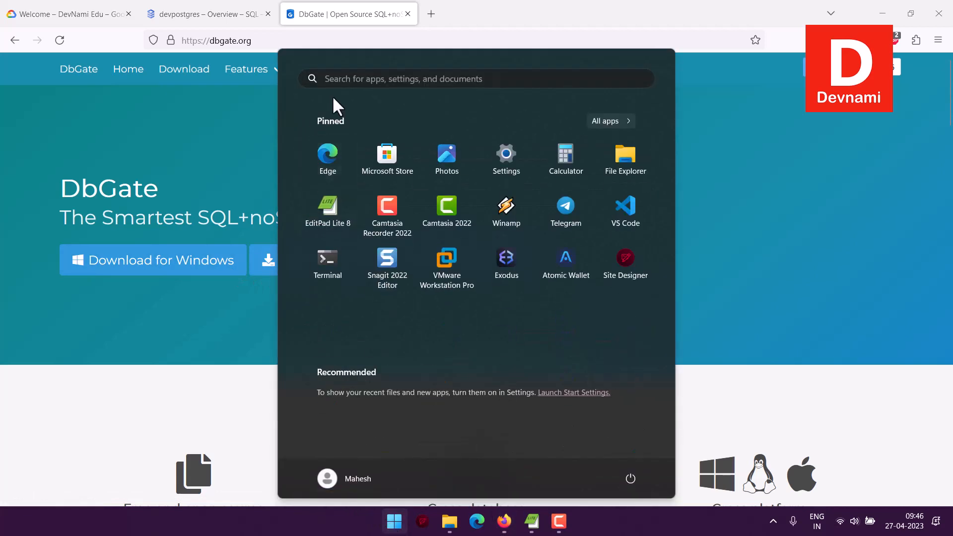
left_click(345, 81)
type("dbgate")
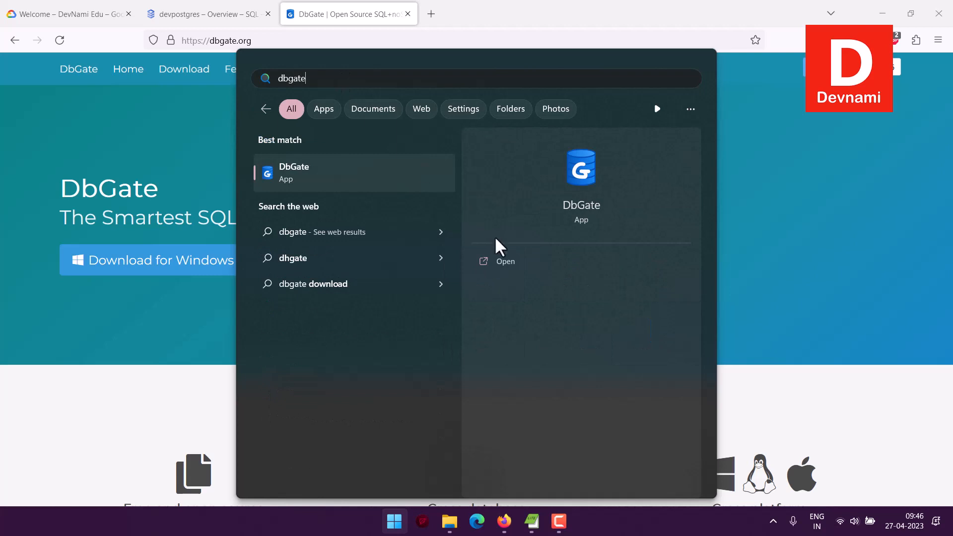
key("Return")
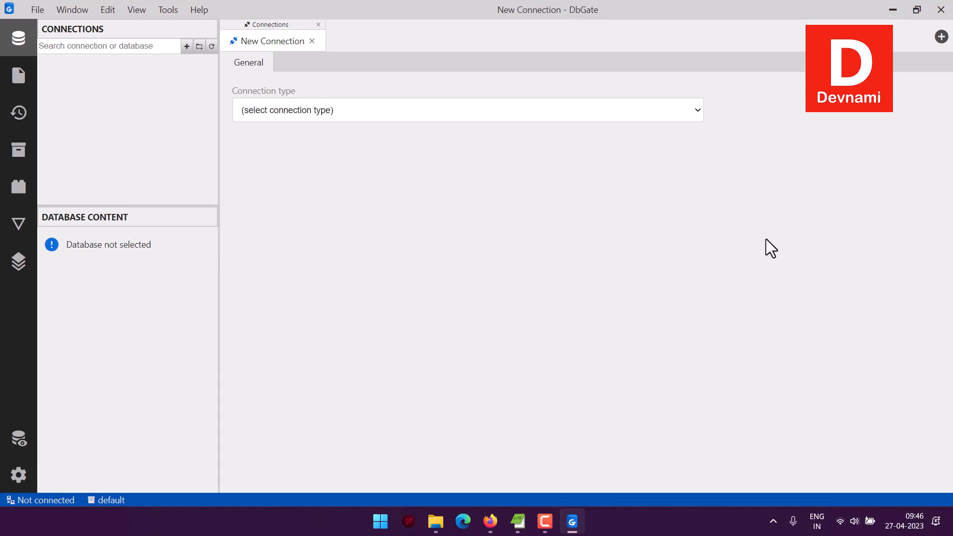
left_click(281, 112)
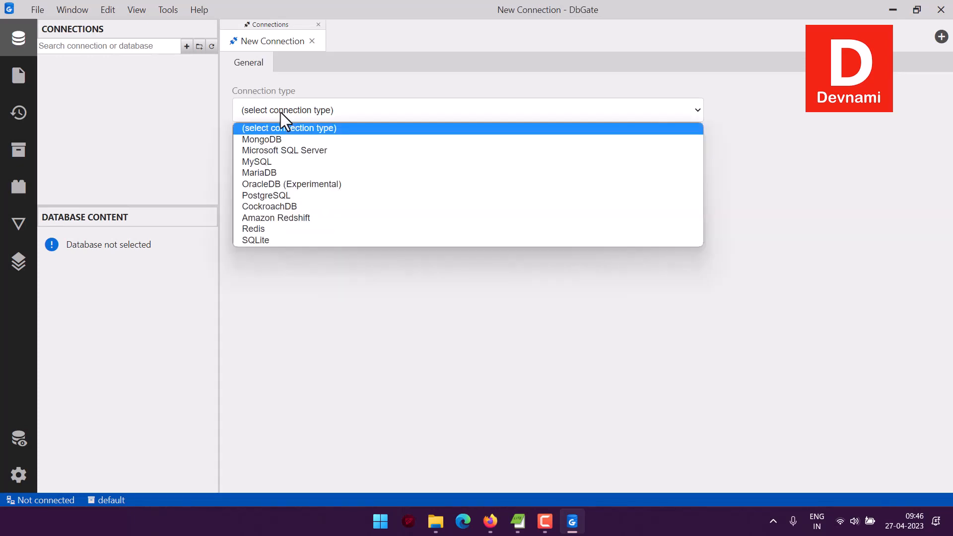
left_click(269, 194)
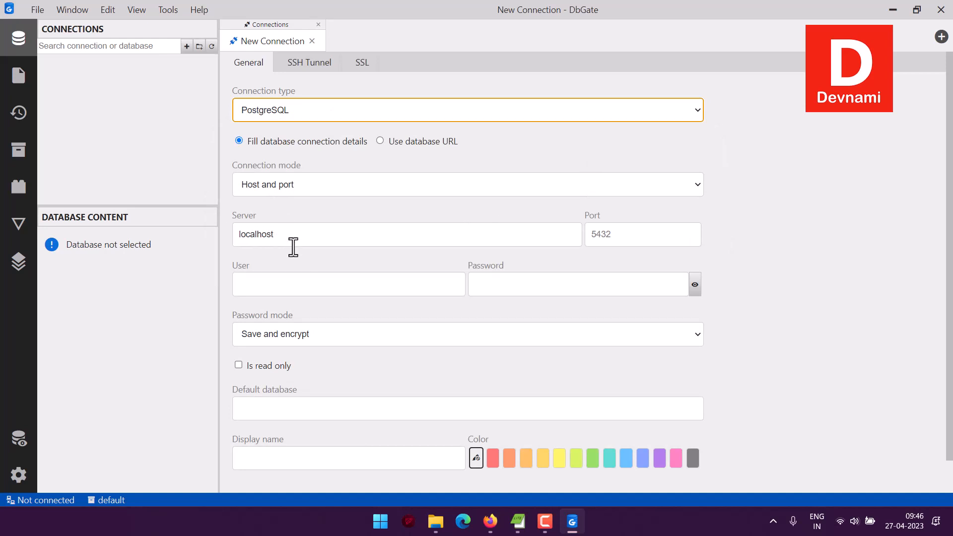
Step: Copy the public IP address from the devpostgres overview in Google Cloud and enter 34.100.233.100 as the DbGate connection's server
left_click(489, 521)
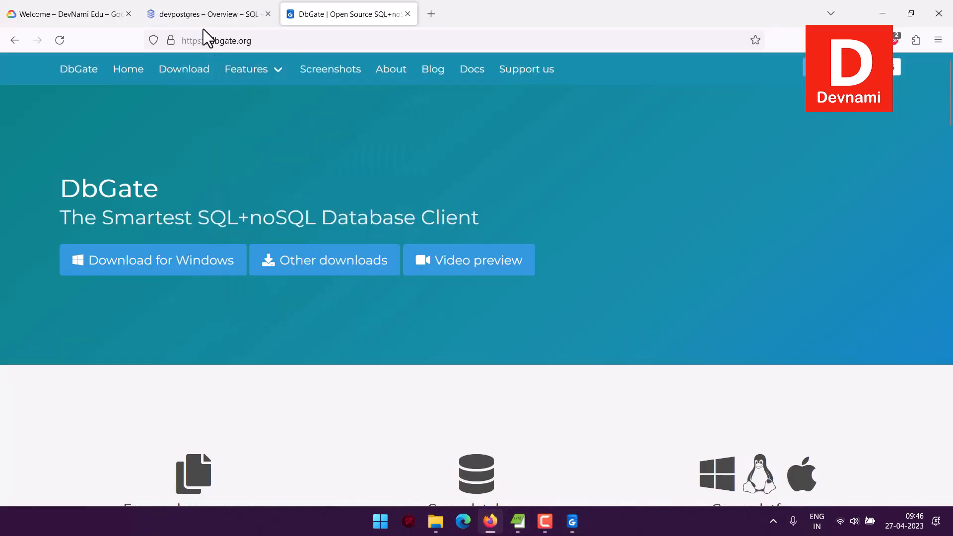
left_click(202, 16)
scroll(251, 469, "down", 2)
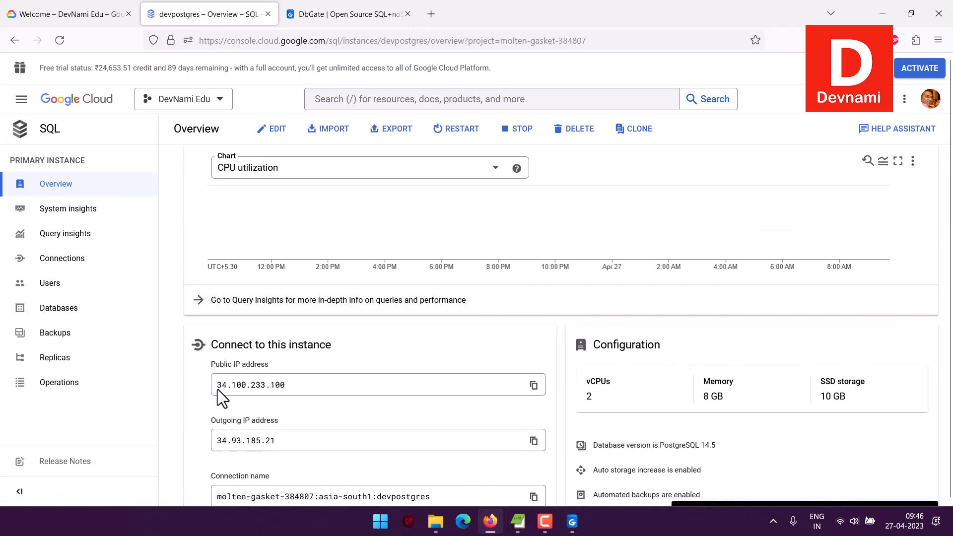
left_click(533, 385)
left_click(324, 16)
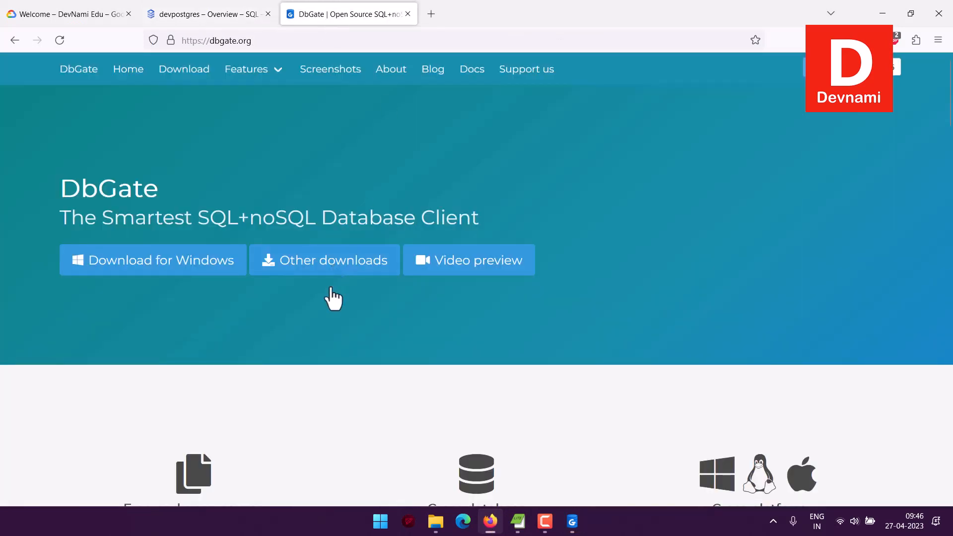
left_click(572, 521)
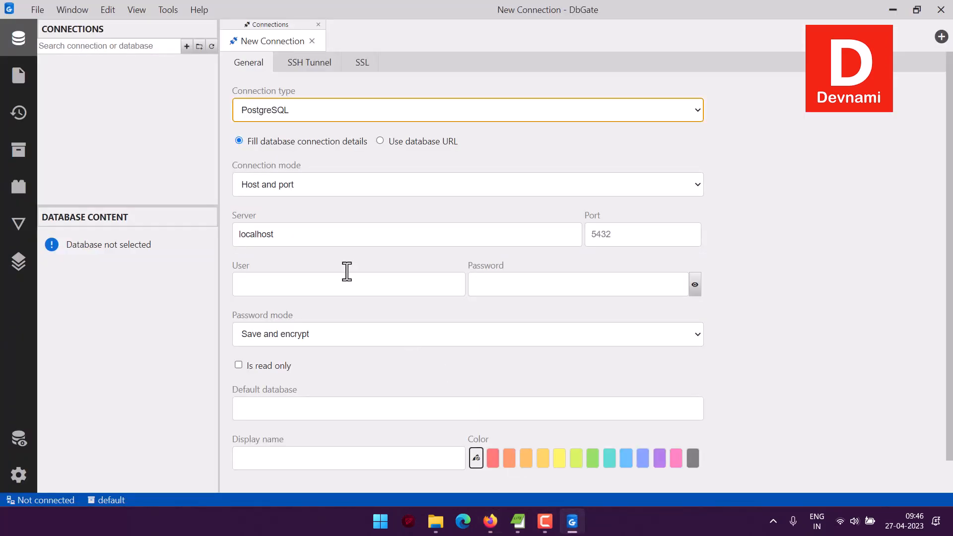
left_click_drag(296, 233, 202, 240)
type("34.100.233.100")
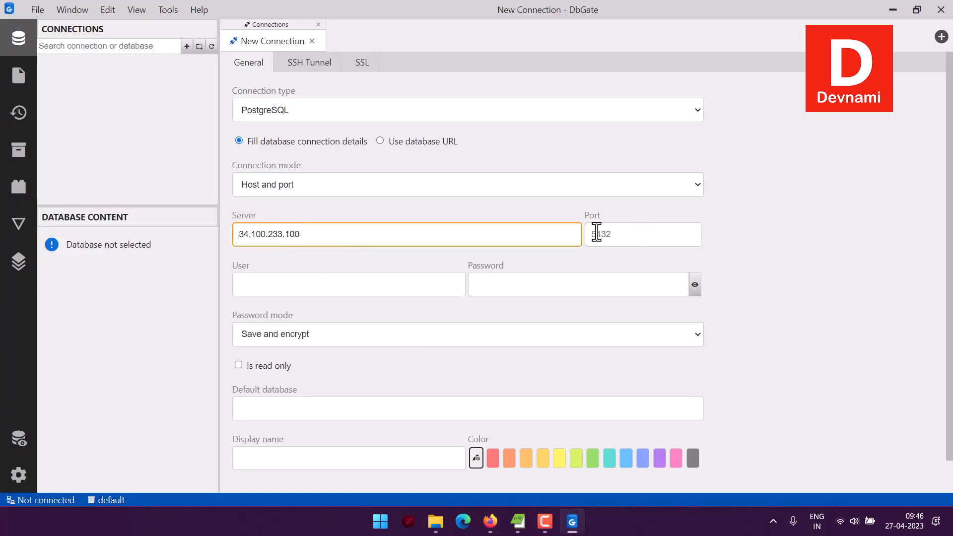
Step: Set the connection's user to postgres and paste the account password
left_click(310, 287)
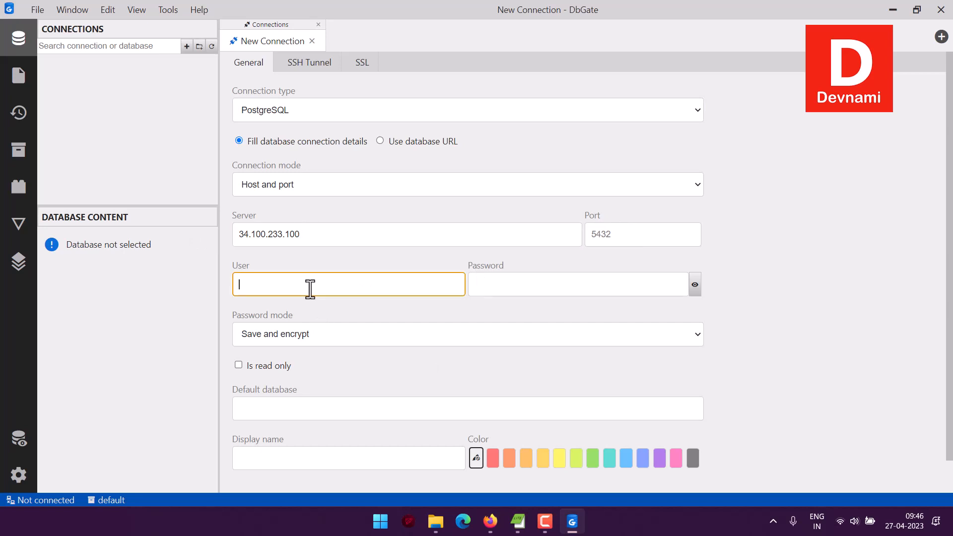
type("postgres")
key("Tab")
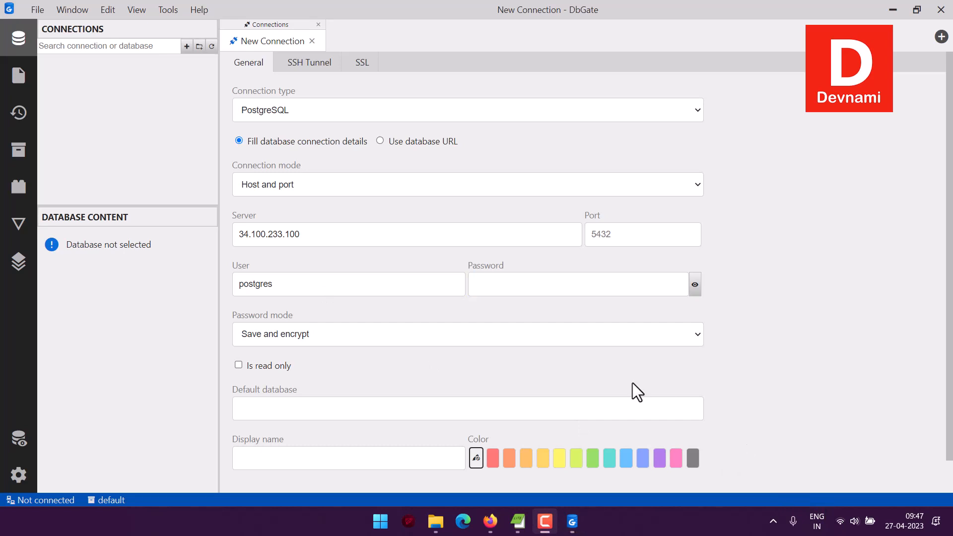
left_click(487, 286)
key("ctrl+v")
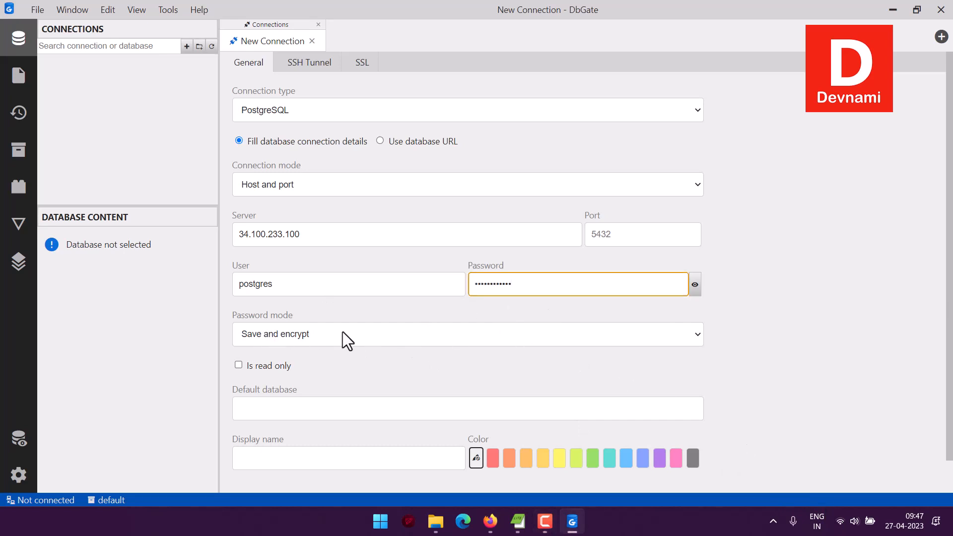
Step: Leave the default database and display name empty, and assign the periwinkle-blue color to the connection
scroll(356, 332, "down", 1)
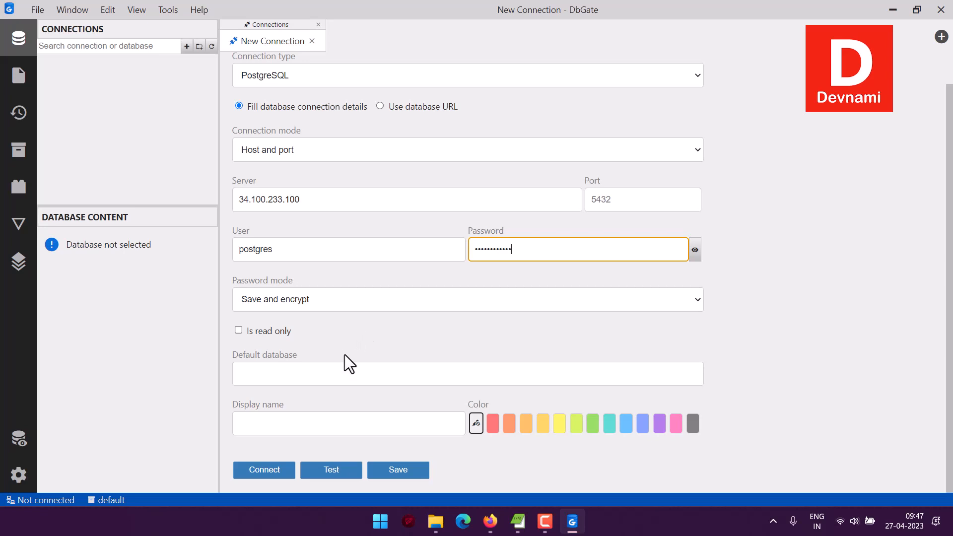
left_click(268, 373)
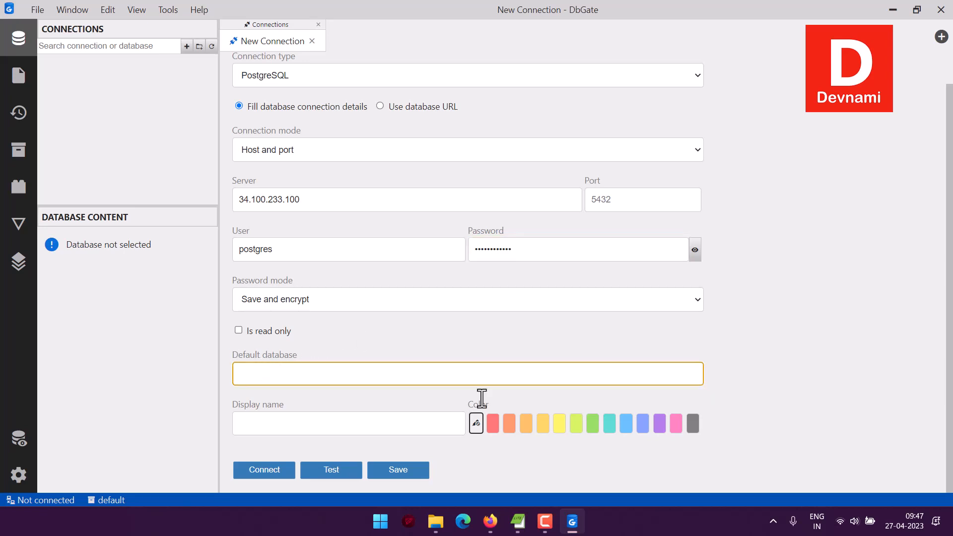
left_click(281, 420)
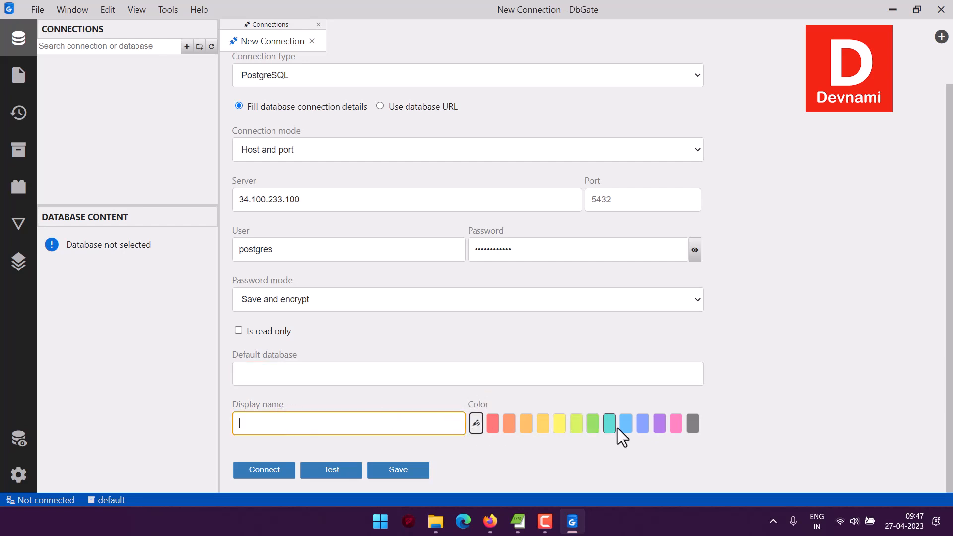
left_click(642, 424)
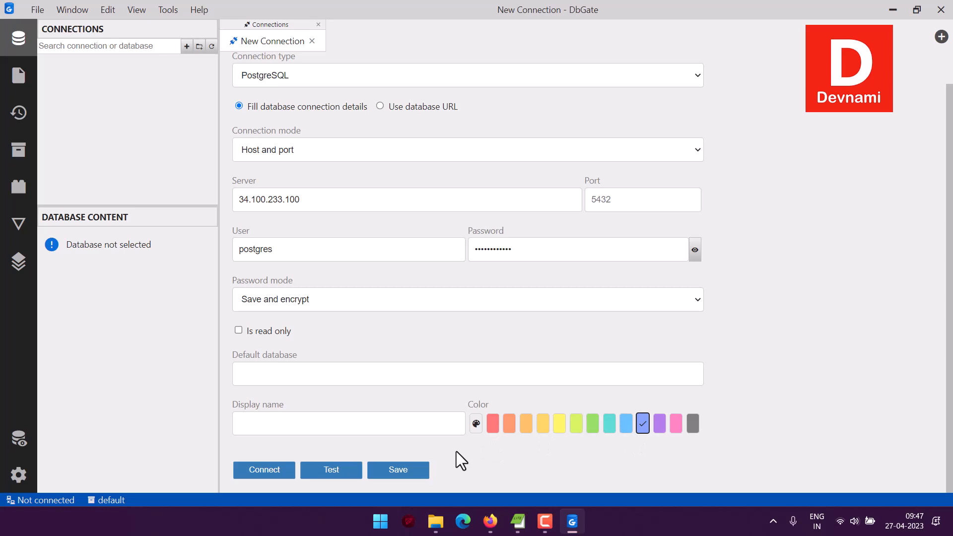
Step: Enable SSL for the connection, set D:\server-ca.pem as the CA certificate, and test the connection
scroll(310, 100, "up", 1)
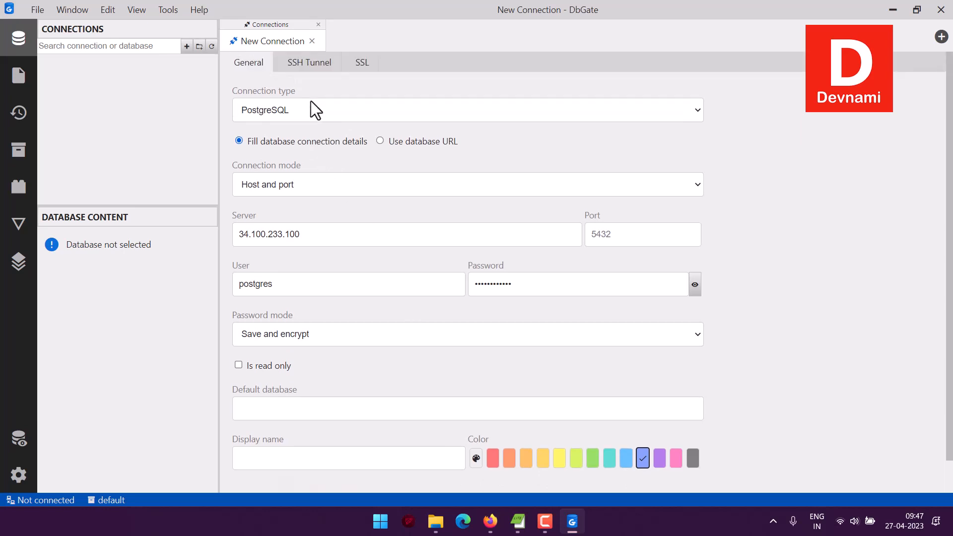
left_click(360, 65)
left_click(238, 91)
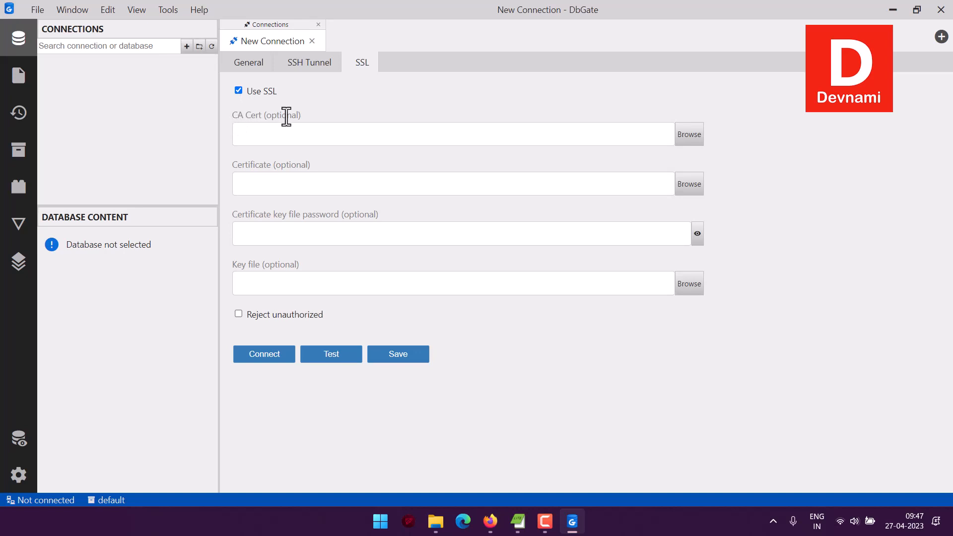
left_click(690, 141)
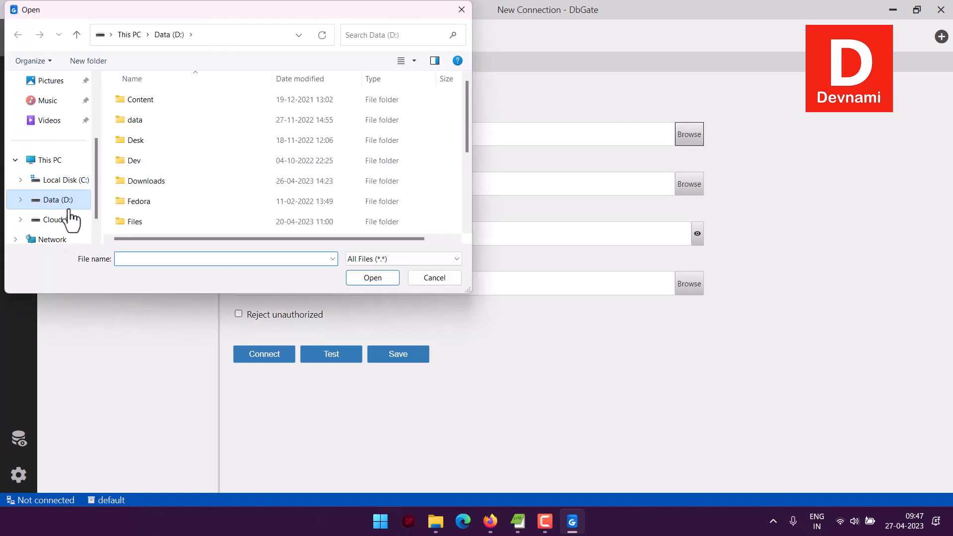
scroll(234, 165, "down", 5)
left_click(196, 207)
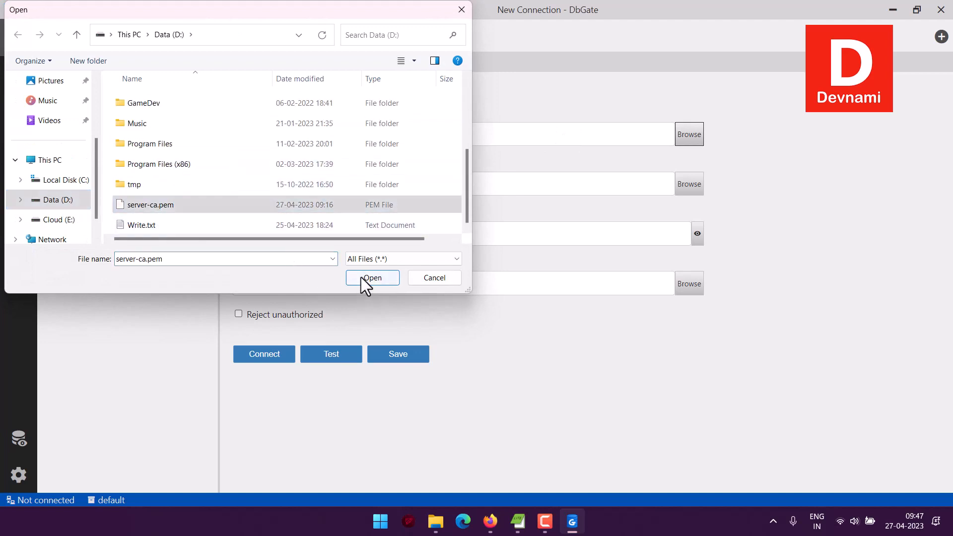
left_click(364, 278)
left_click(331, 353)
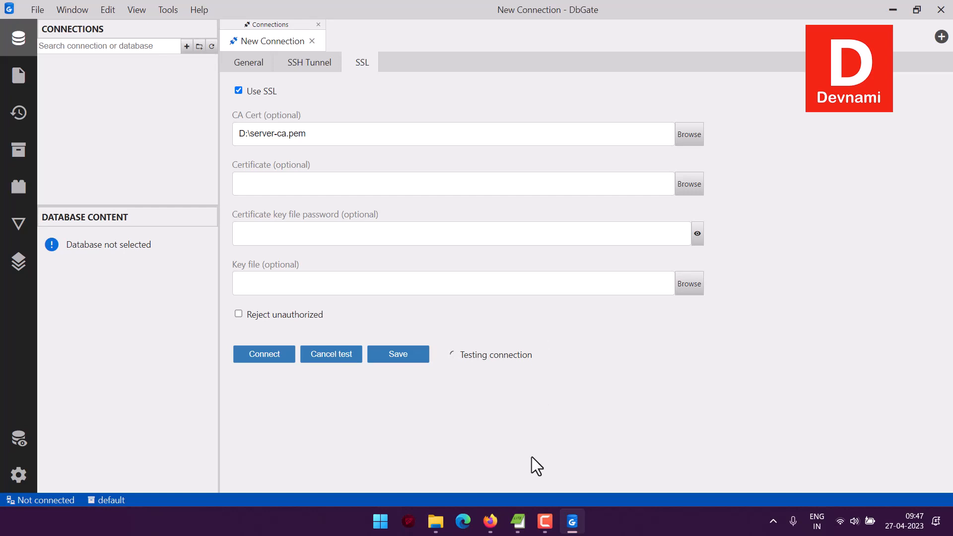
Step: Switch to the Google Cloud console and review the user accounts and databases of the devpostgres instance
left_click(491, 522)
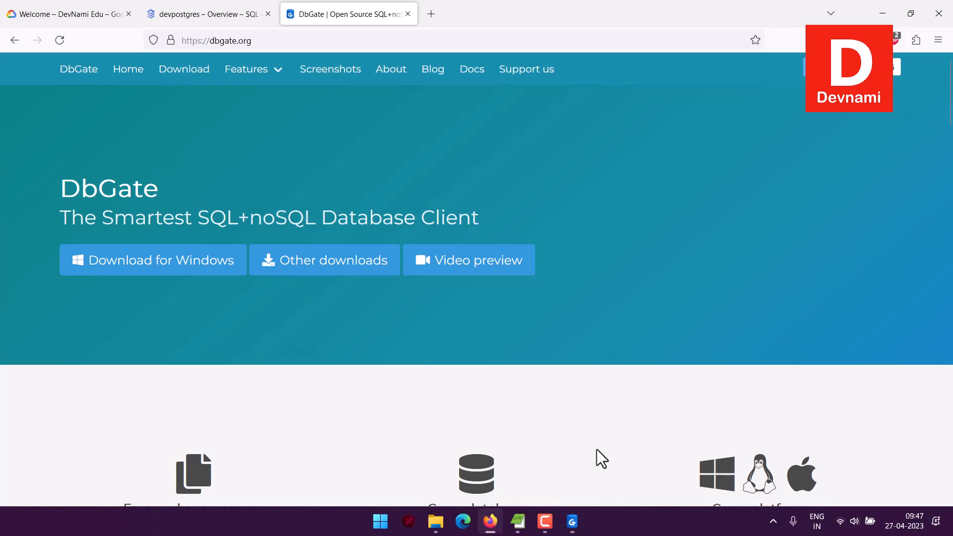
left_click(183, 15)
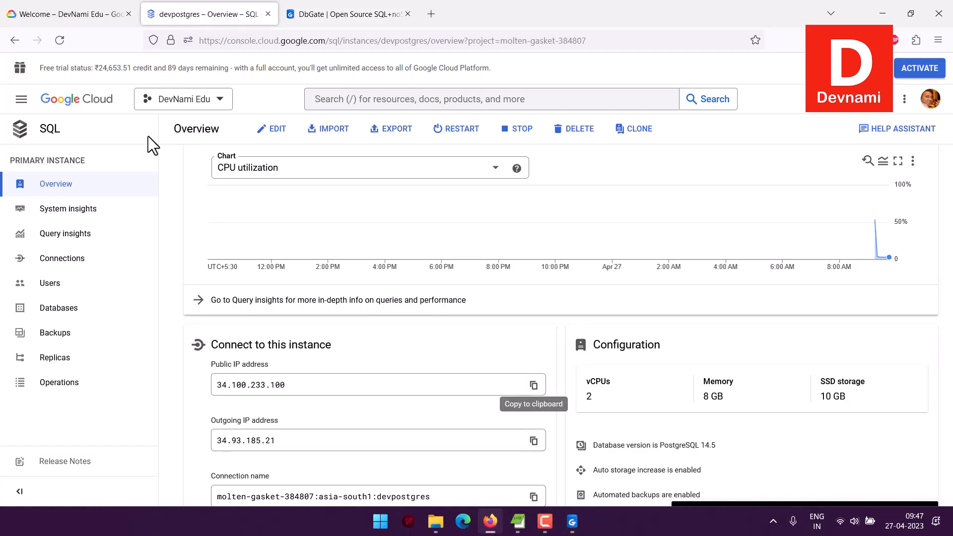
left_click(48, 284)
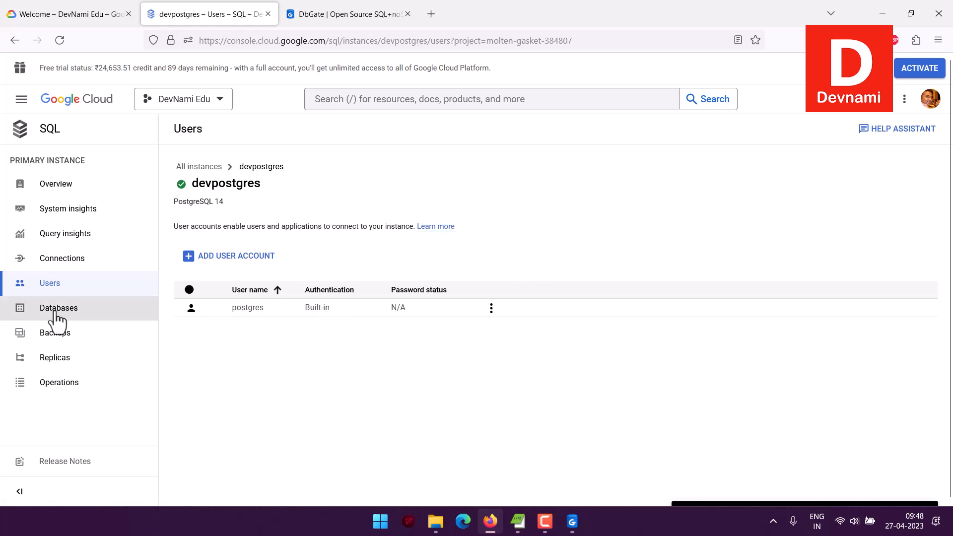
left_click(4, 300)
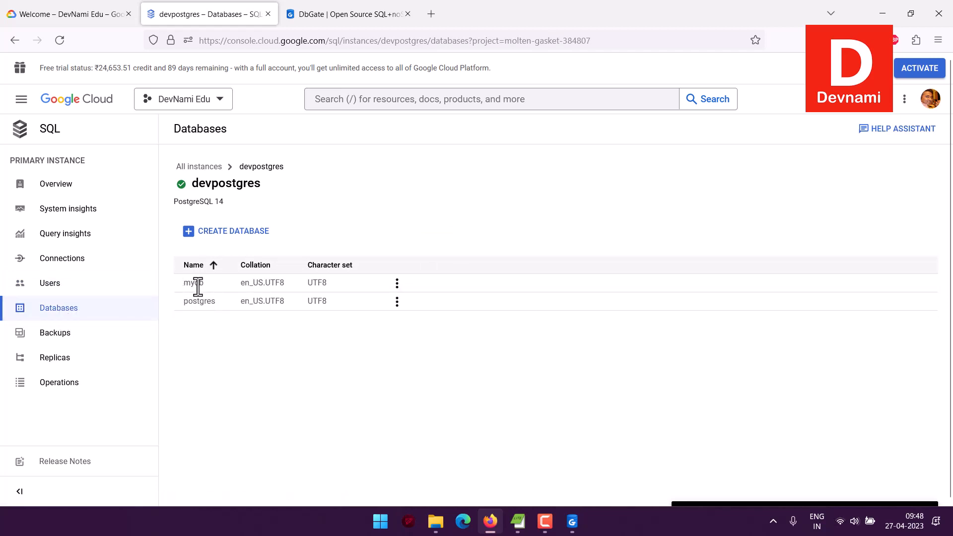
Step: Switch back to DbGate, connect to devpostgres, close the connection settings and open the mydb database
left_click(572, 522)
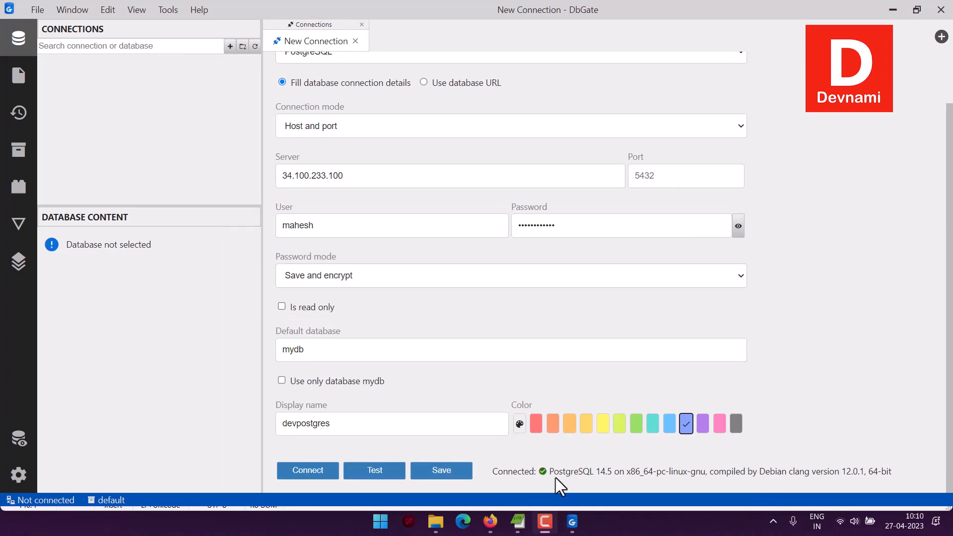
left_click_drag(562, 476, 906, 486)
left_click(903, 478)
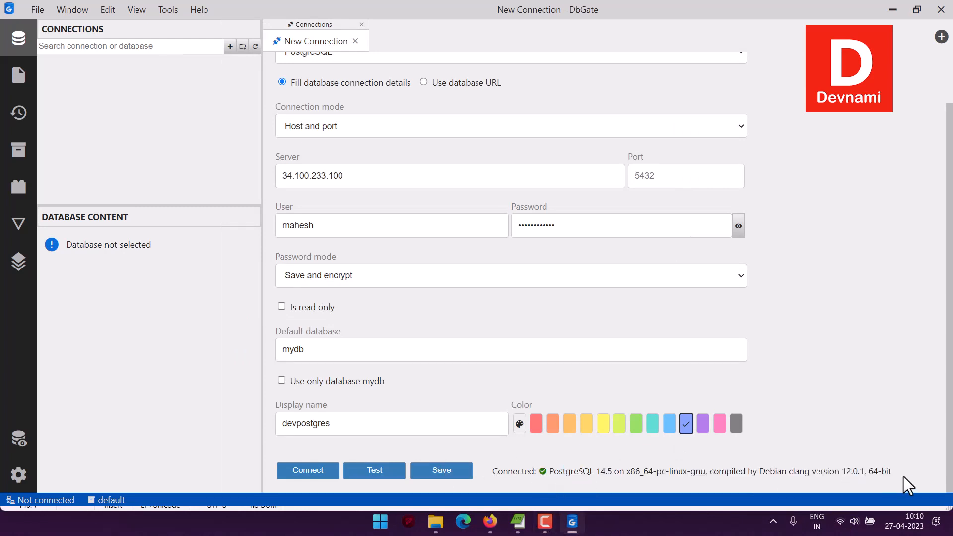
left_click(303, 472)
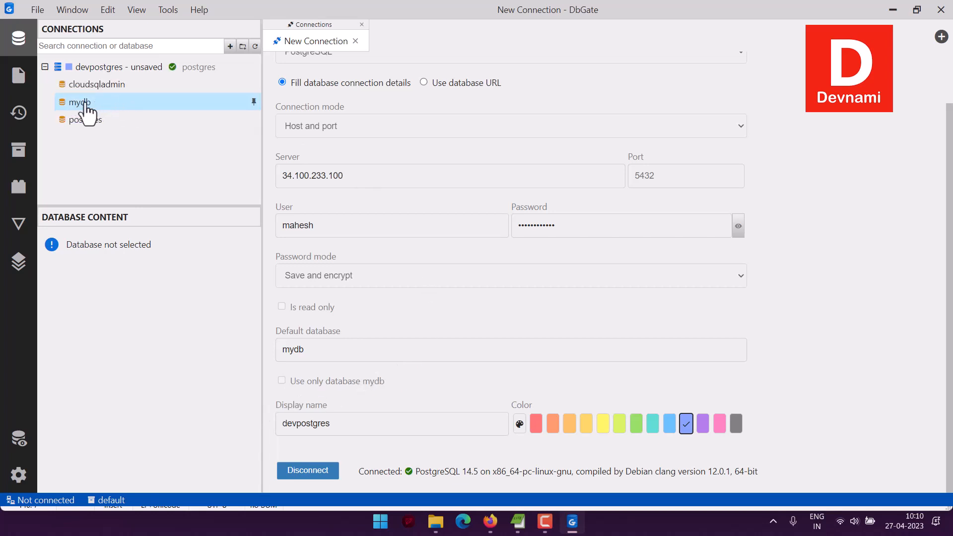
left_click(355, 40)
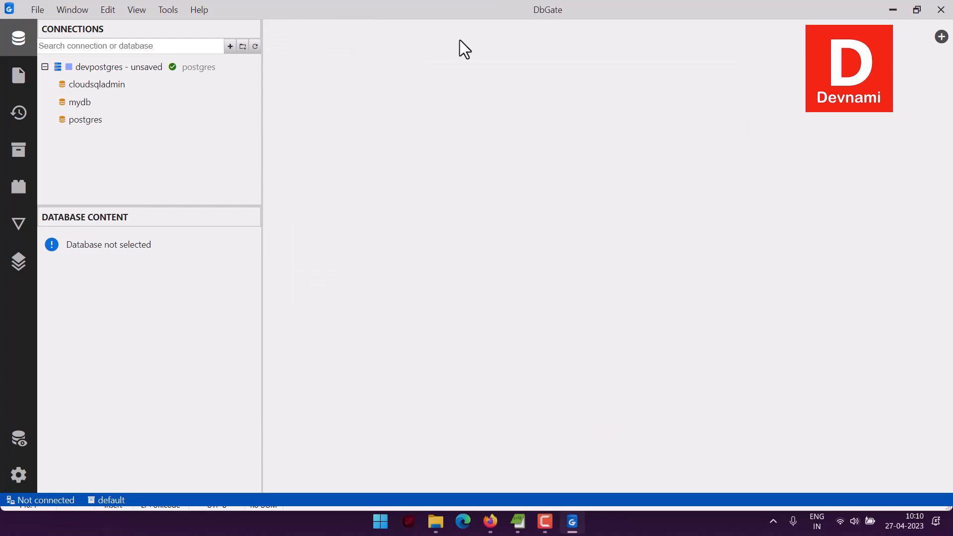
left_click(82, 105)
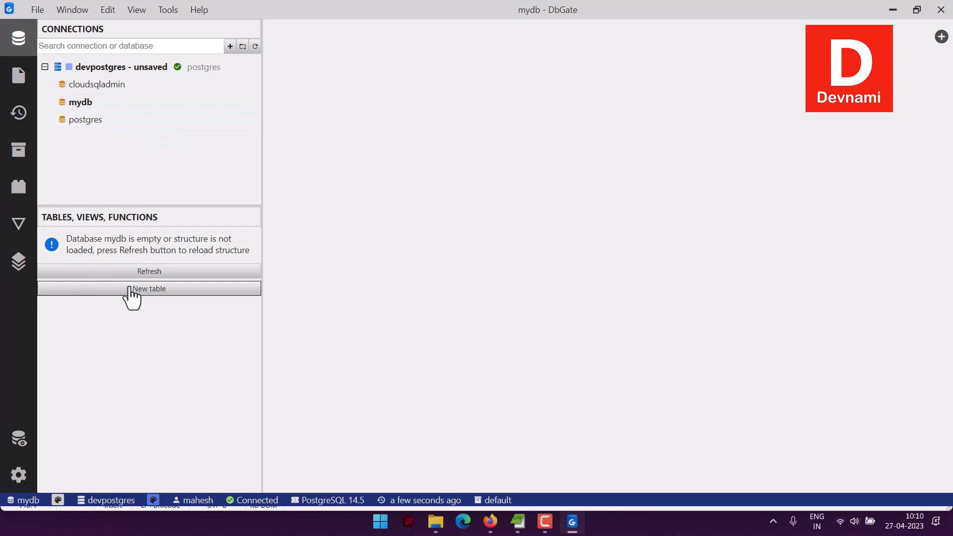
Step: Start an import into the mydb database and add D:\Files\CSV\people.csv as the CSV source file
right_click(86, 103)
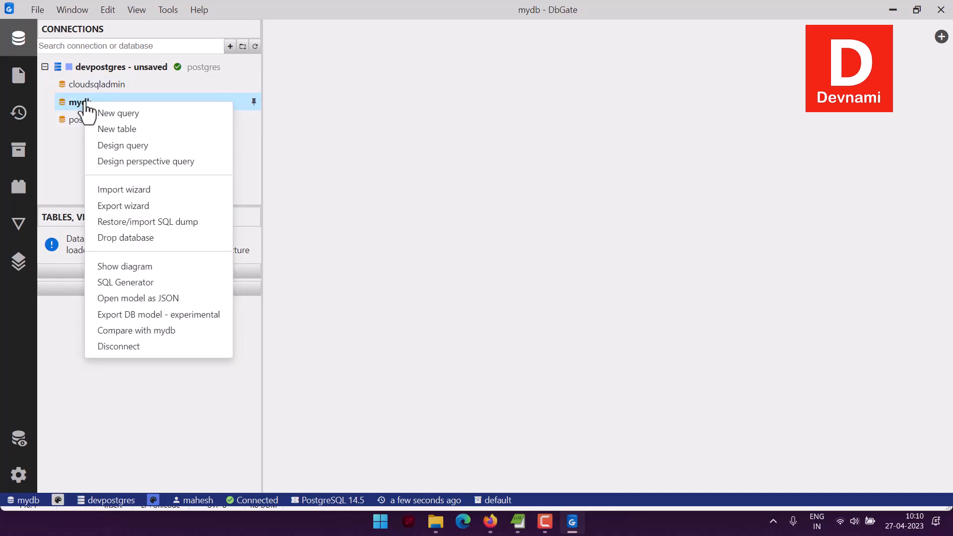
left_click(115, 194)
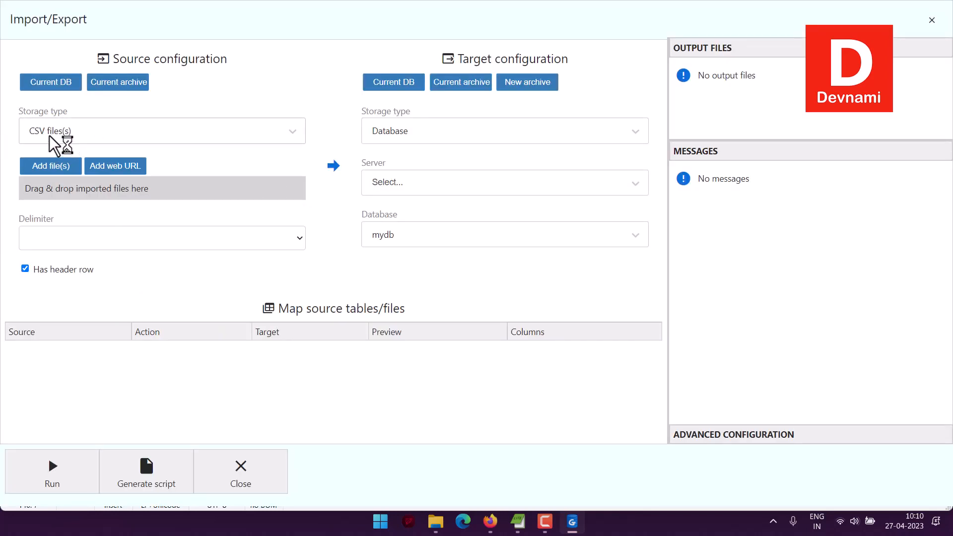
left_click(50, 168)
scroll(195, 179, "down", 2)
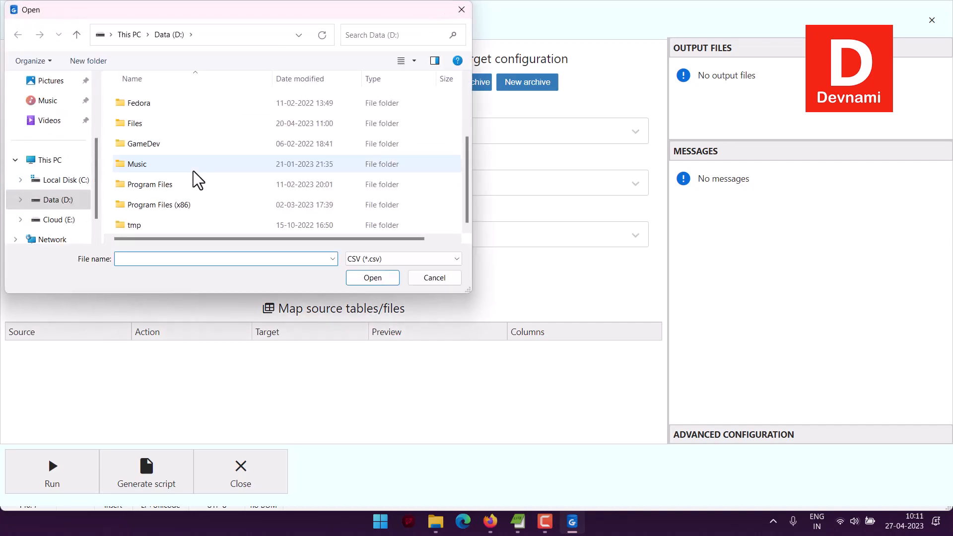
double_click(132, 124)
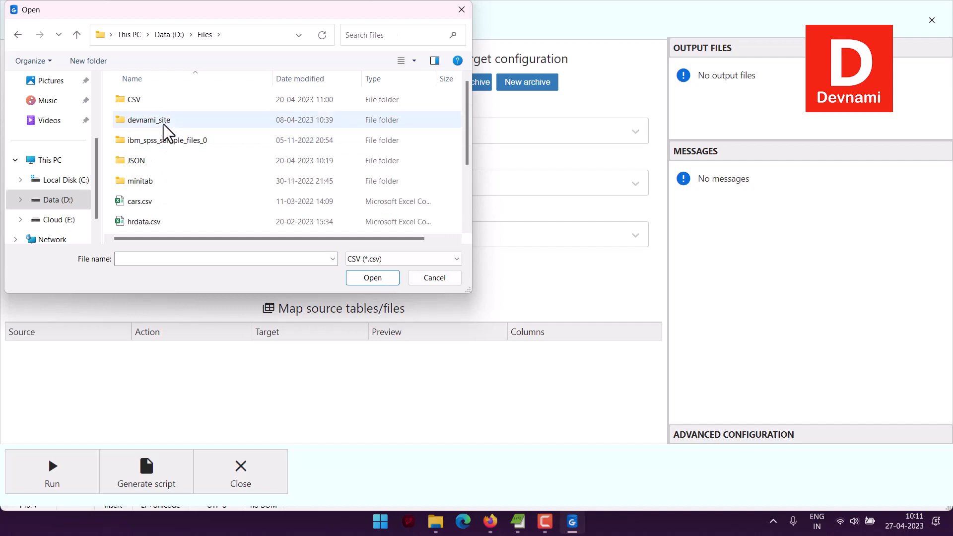
double_click(149, 100)
left_click(148, 164)
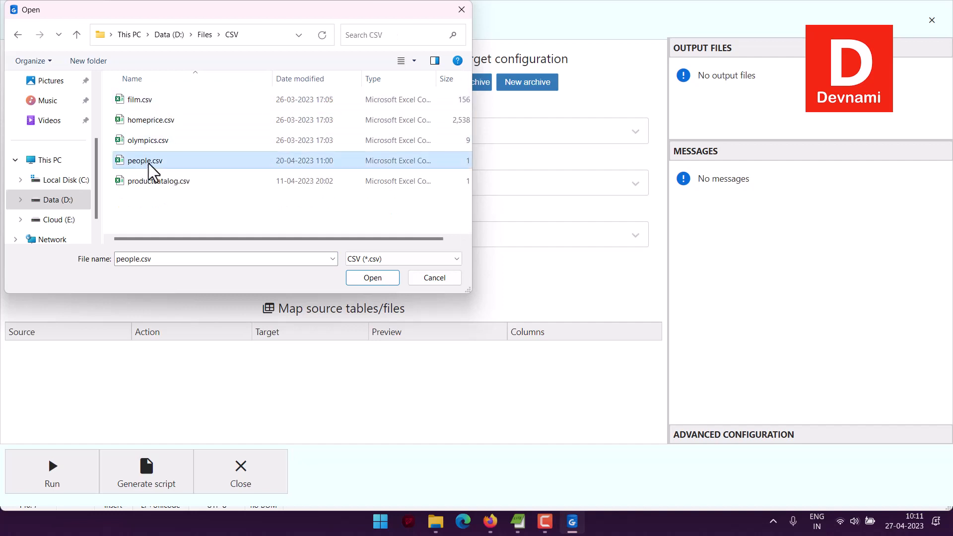
left_click(373, 278)
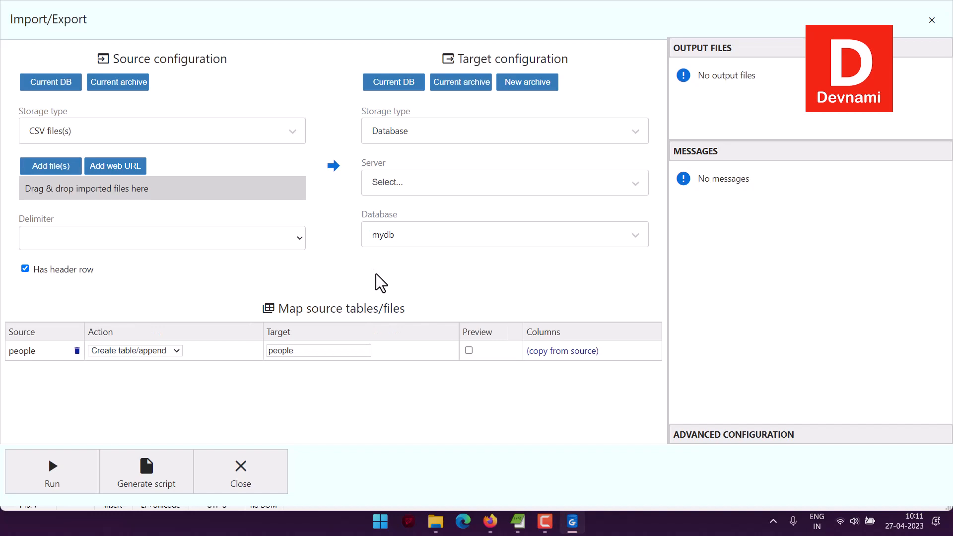
Step: Run the people import, close the import wizard after checking its log, and refresh the mydb structure
left_click(53, 481)
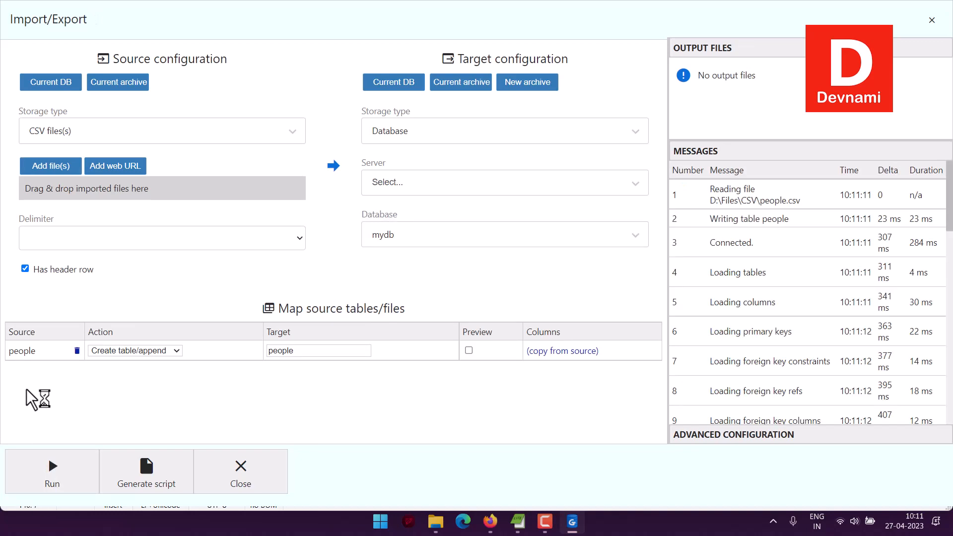
scroll(856, 268, "down", 12)
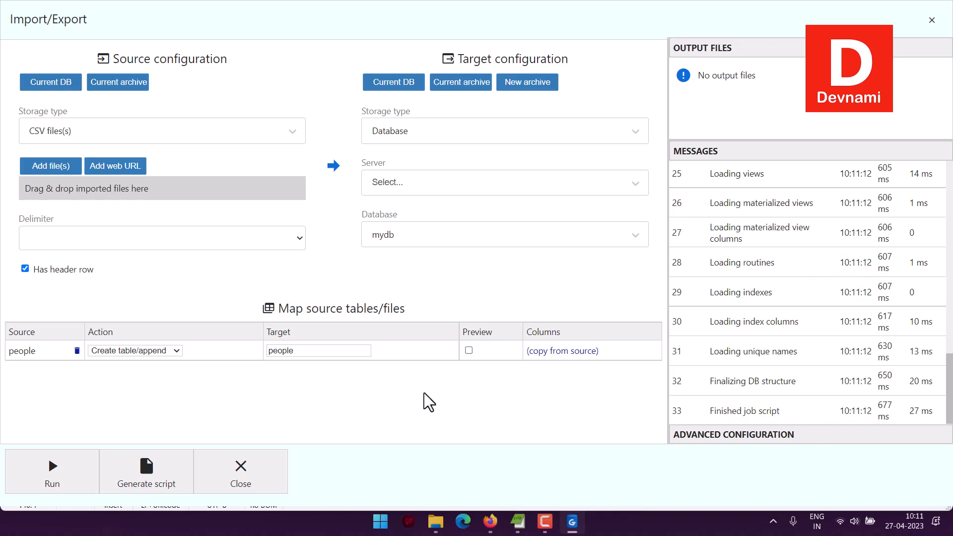
left_click(248, 473)
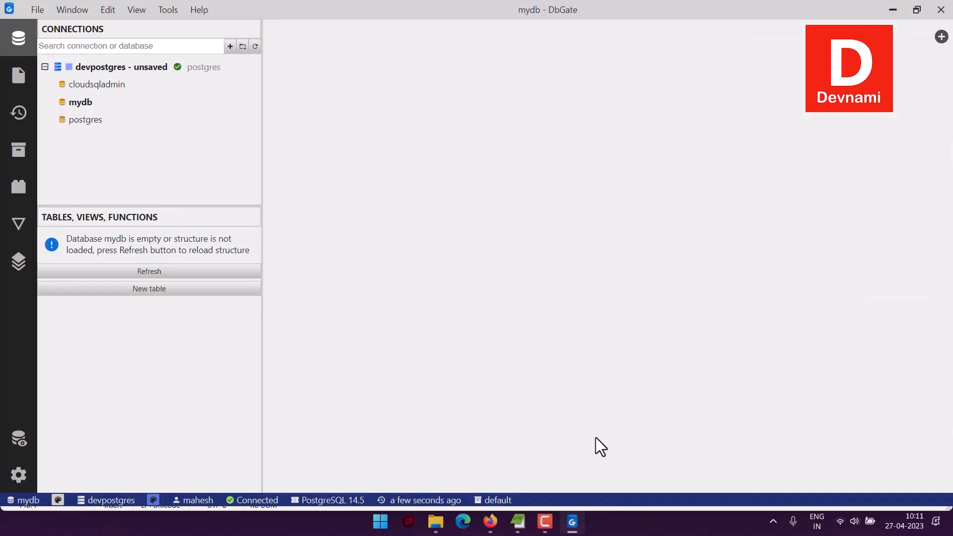
left_click(168, 273)
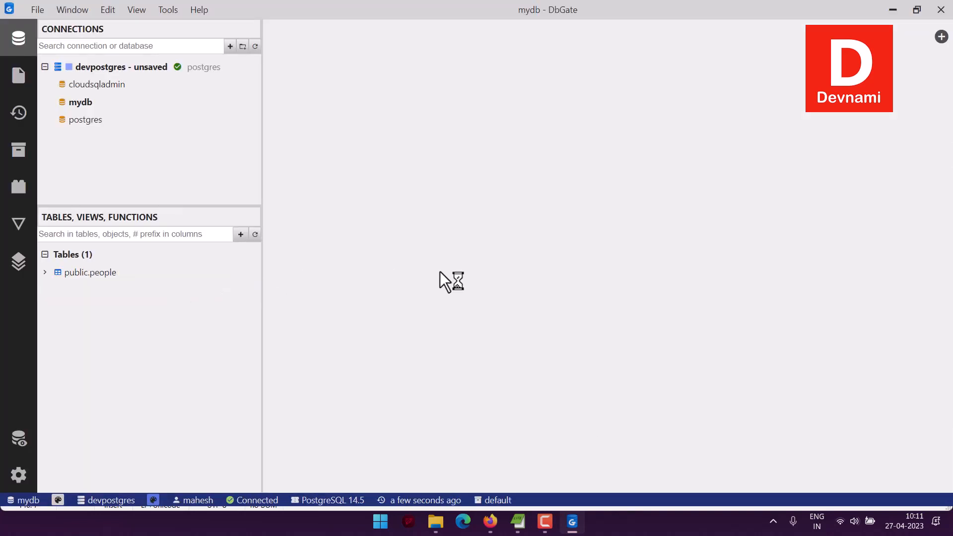
Step: Generate a SELECT query for the public.people table, execute it and enlarge the results area to show all rows
right_click(114, 274)
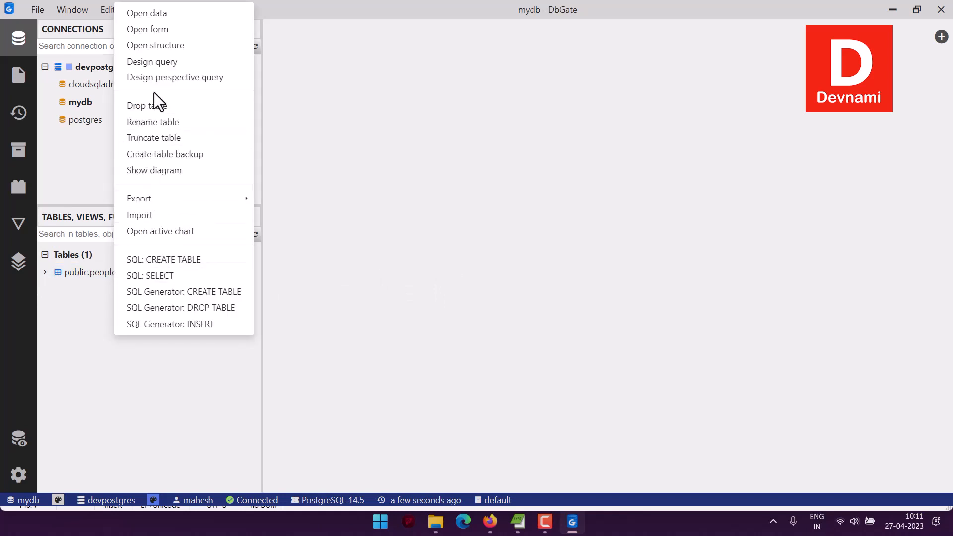
left_click(189, 275)
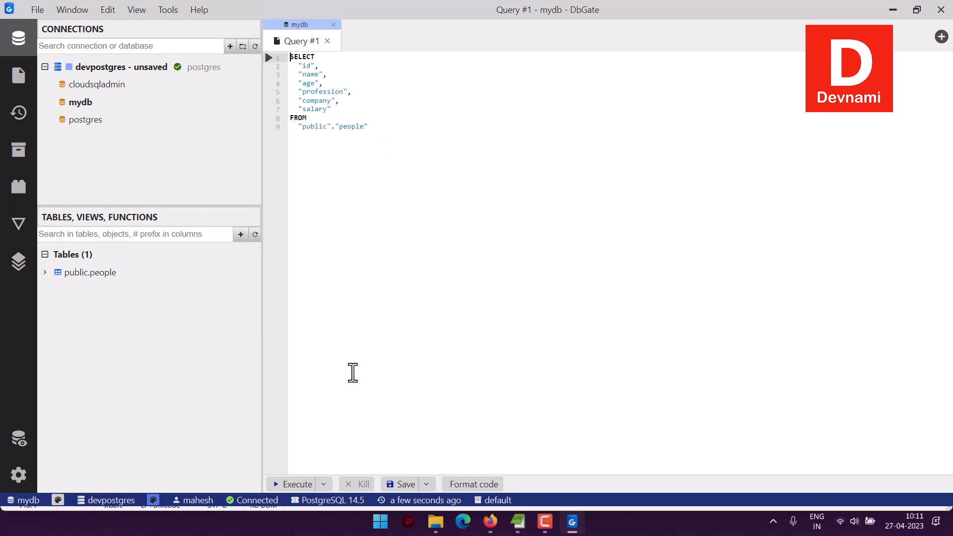
left_click(291, 484)
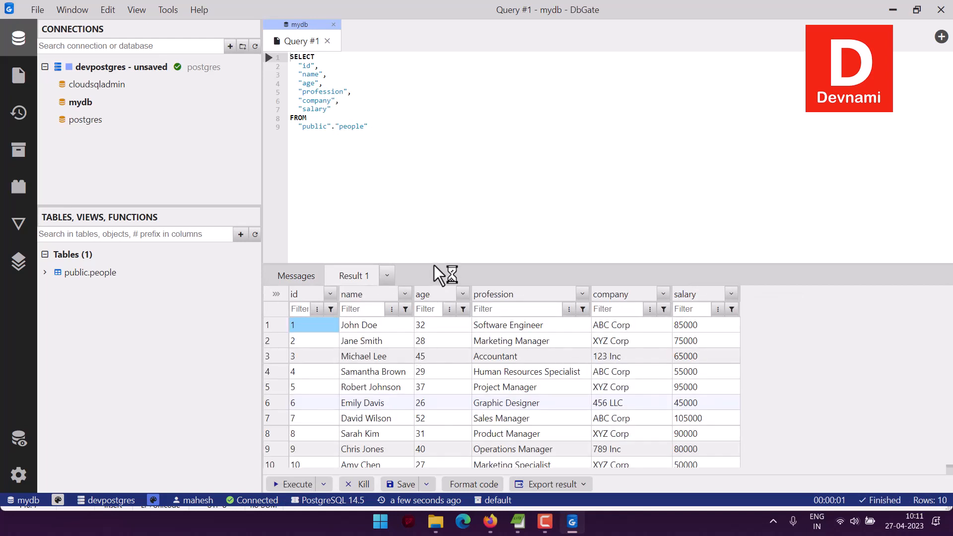
left_click_drag(437, 264, 427, 132)
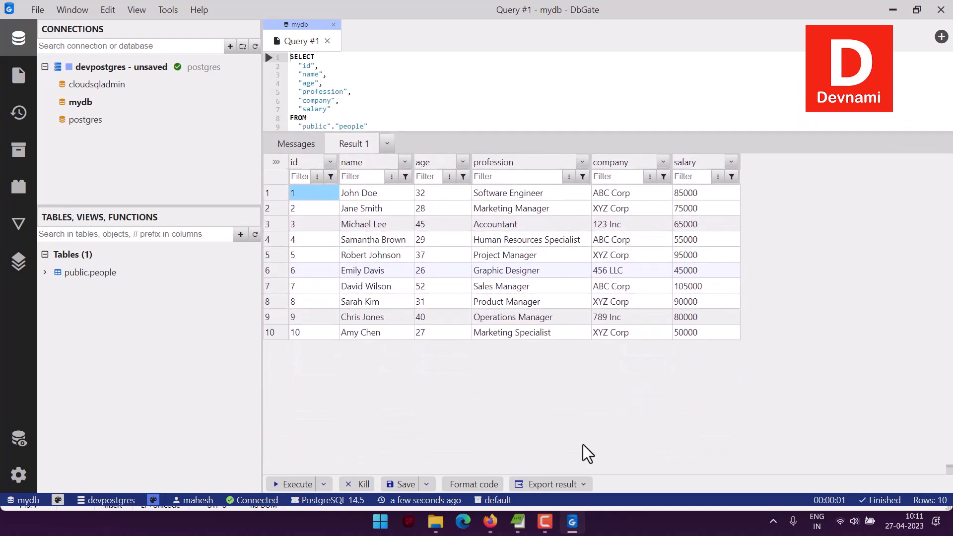